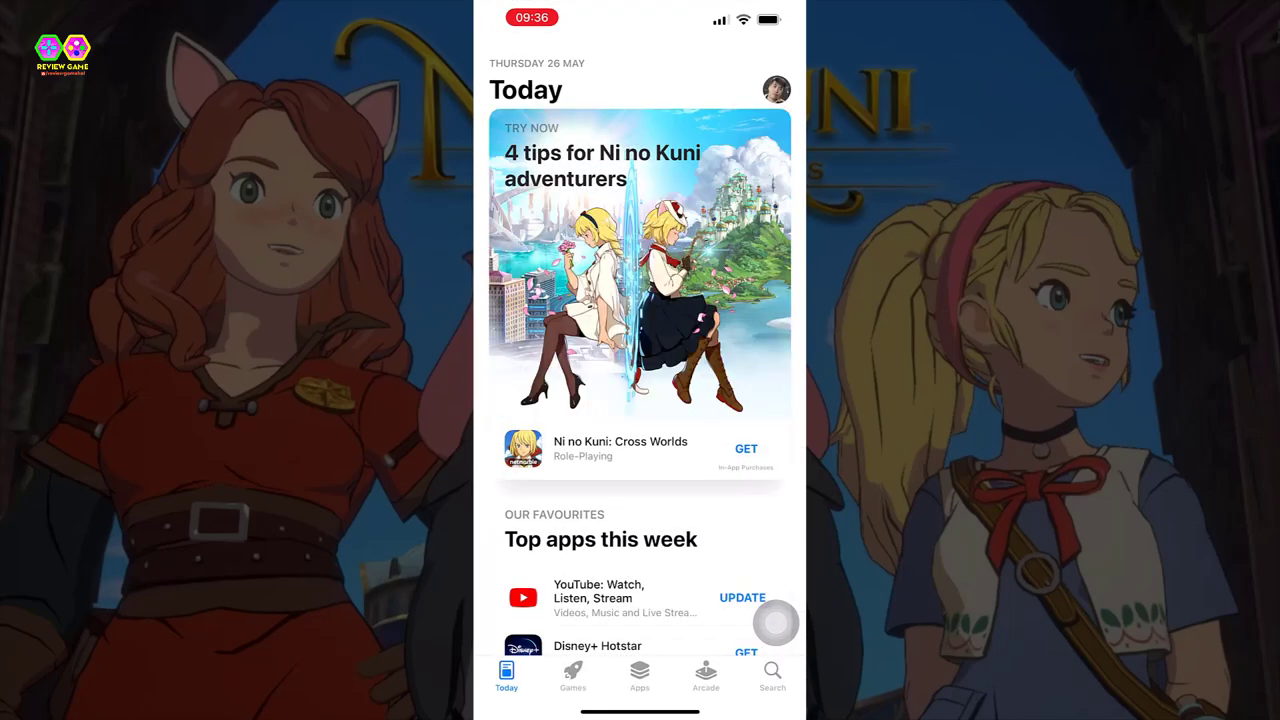
Open the featured Ni no Kuni story in the App Store and examine the Ni no Kuni: Cross Worlds game page.
left_click(640, 260)
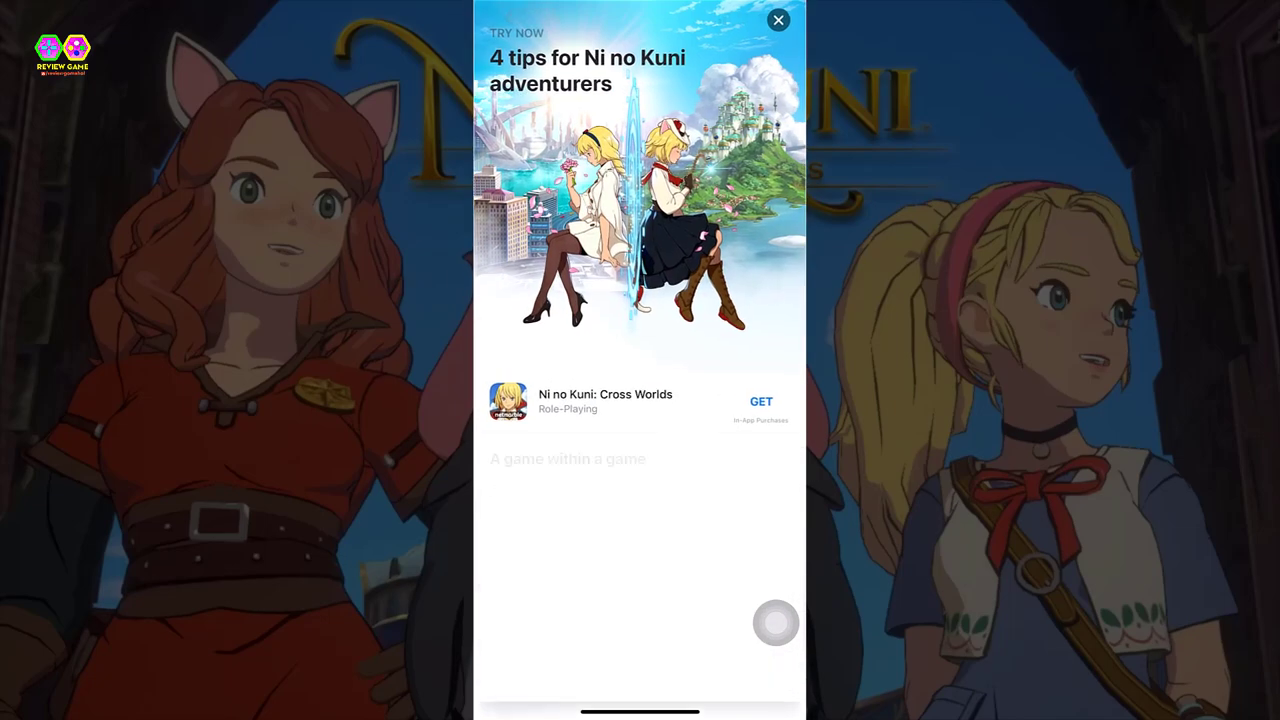
left_click(632, 410)
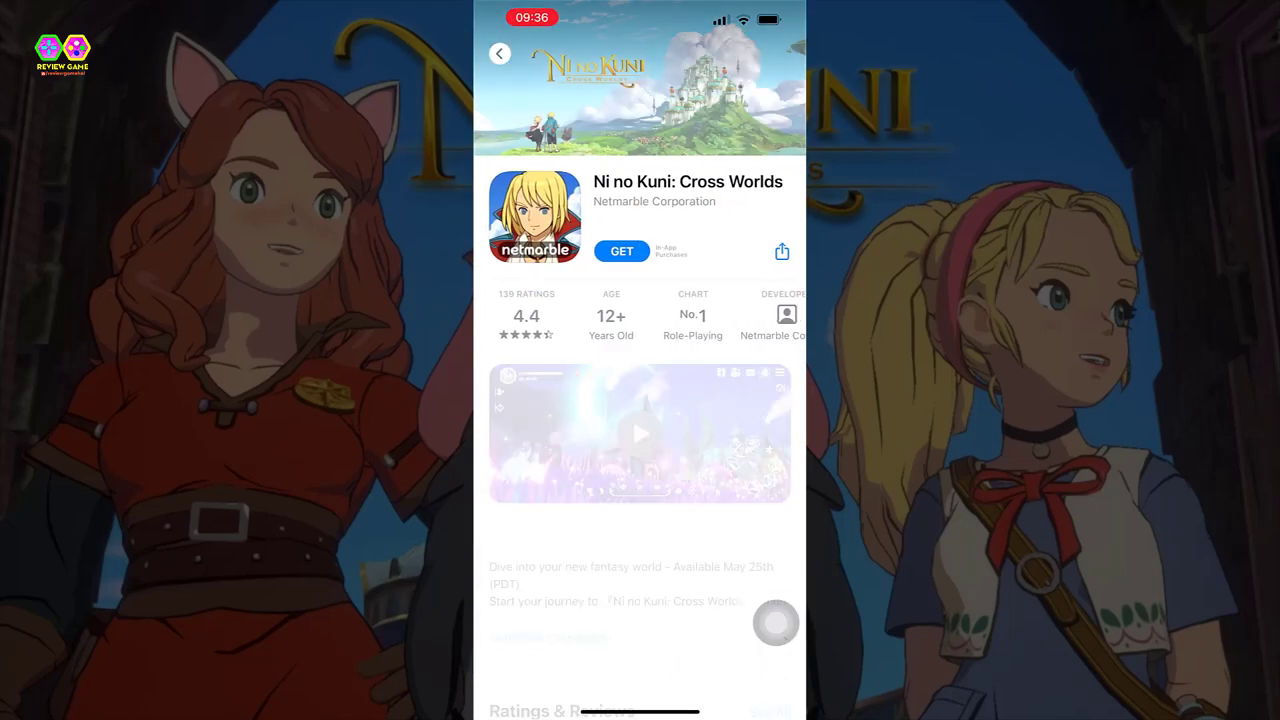
left_click(499, 53)
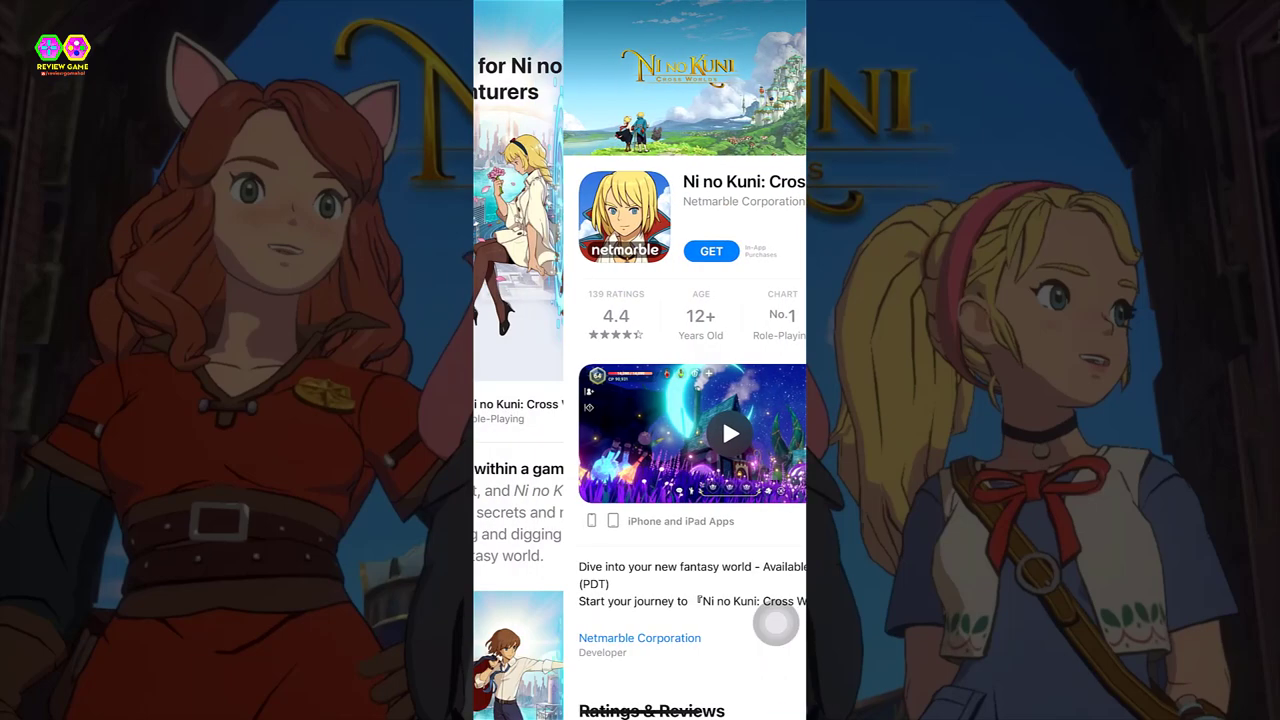
left_click(640, 491)
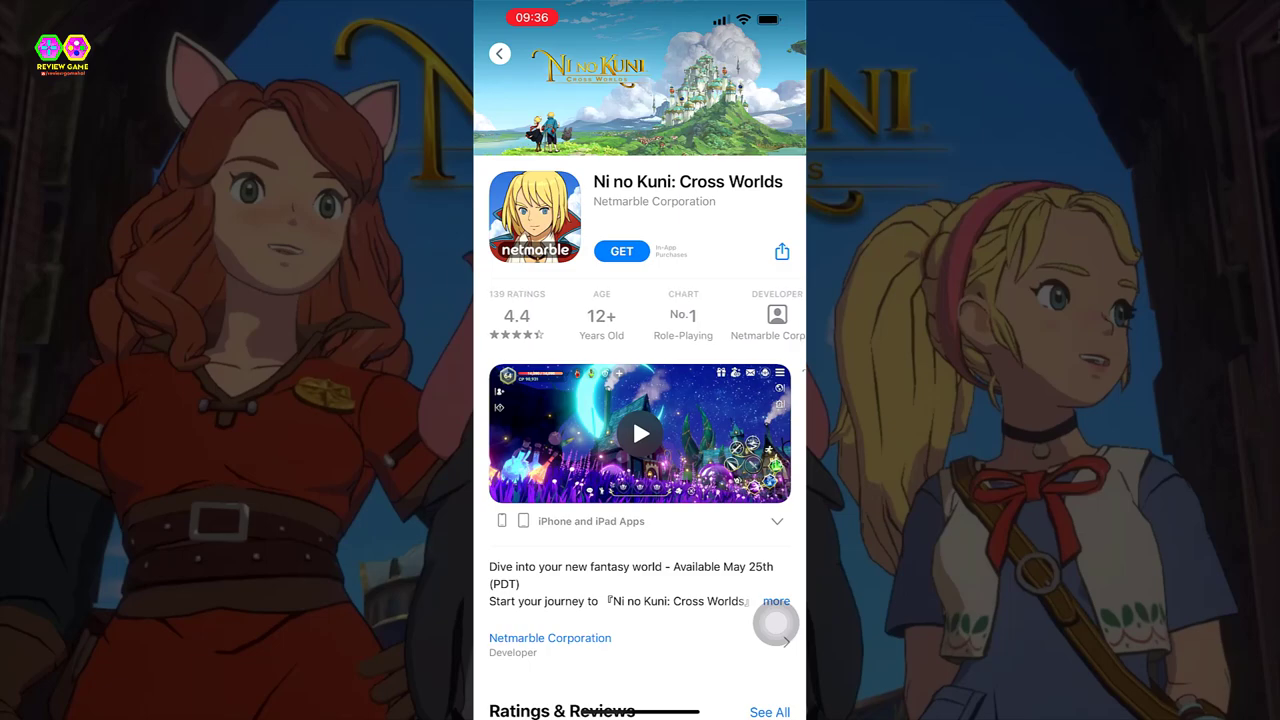
scroll(640, 400, "down", 2)
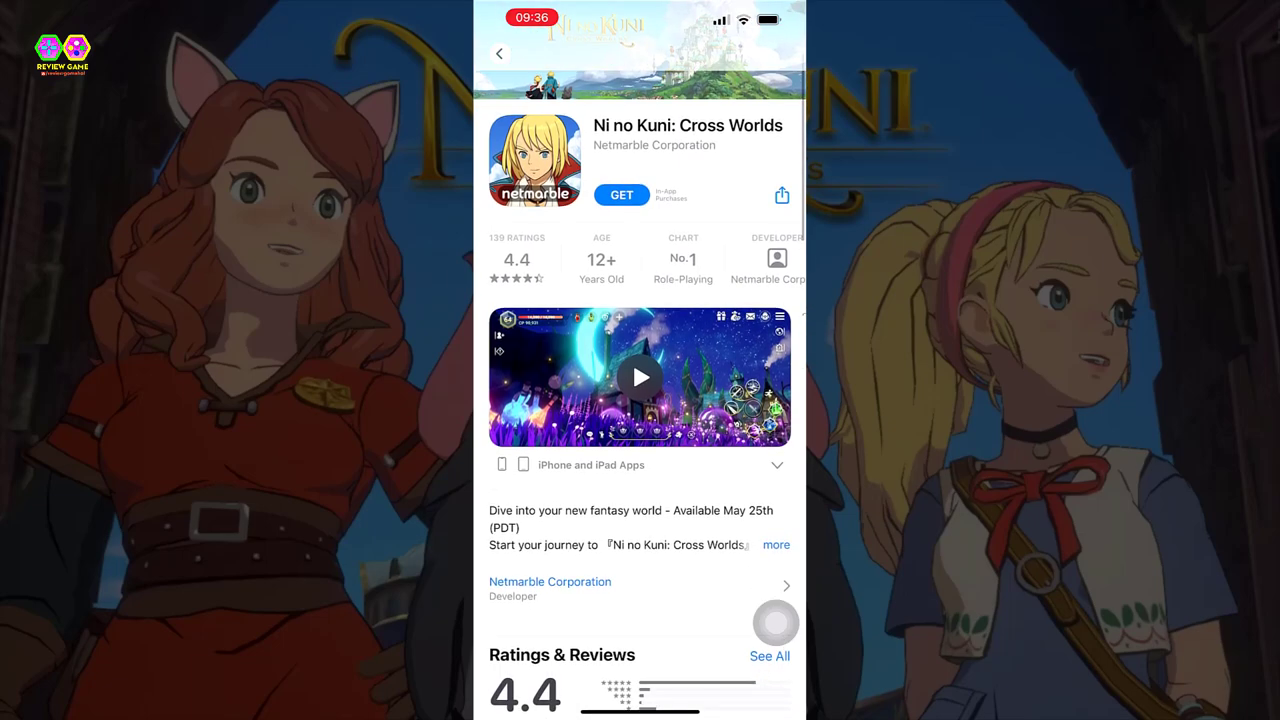
scroll(640, 400, "down", 5)
scroll(640, 400, "up", 6)
scroll(640, 315, "right", 4)
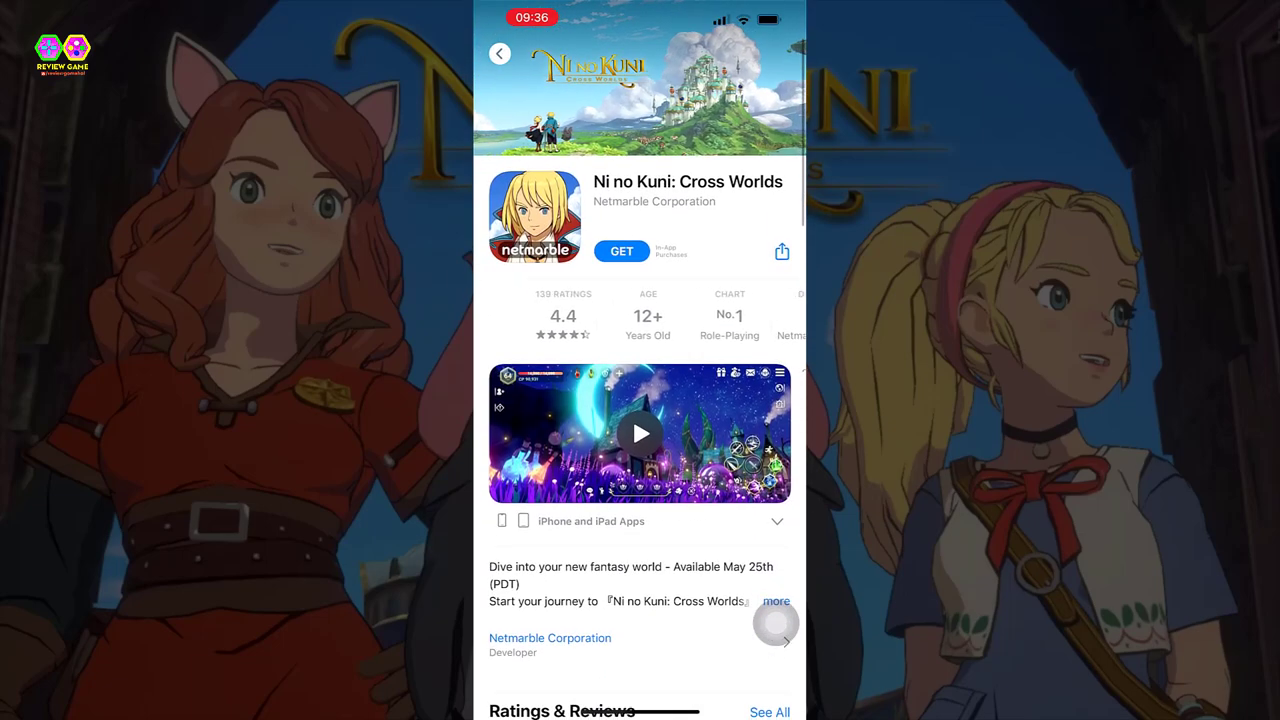
scroll(640, 315, "left", 4)
scroll(640, 315, "right", 4)
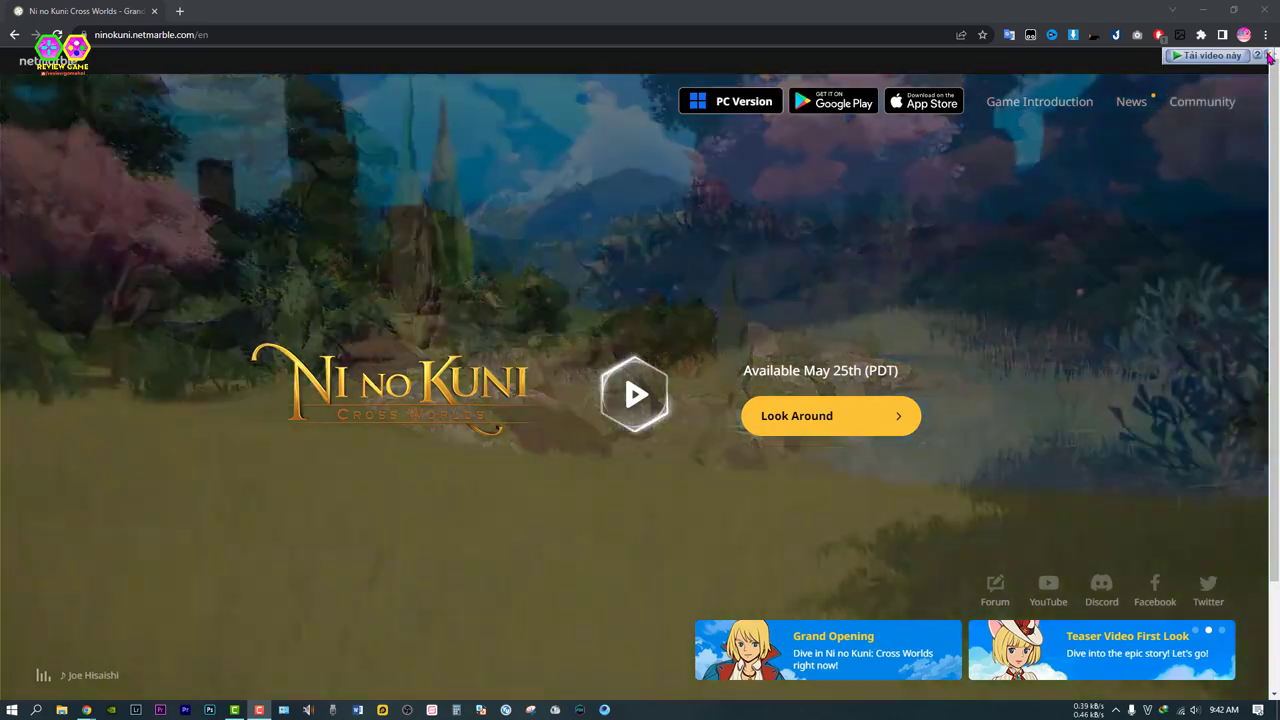
Open the PC version download from the official Ni no Kuni: Cross Worlds website in the browser.
mouse_move(801, 140)
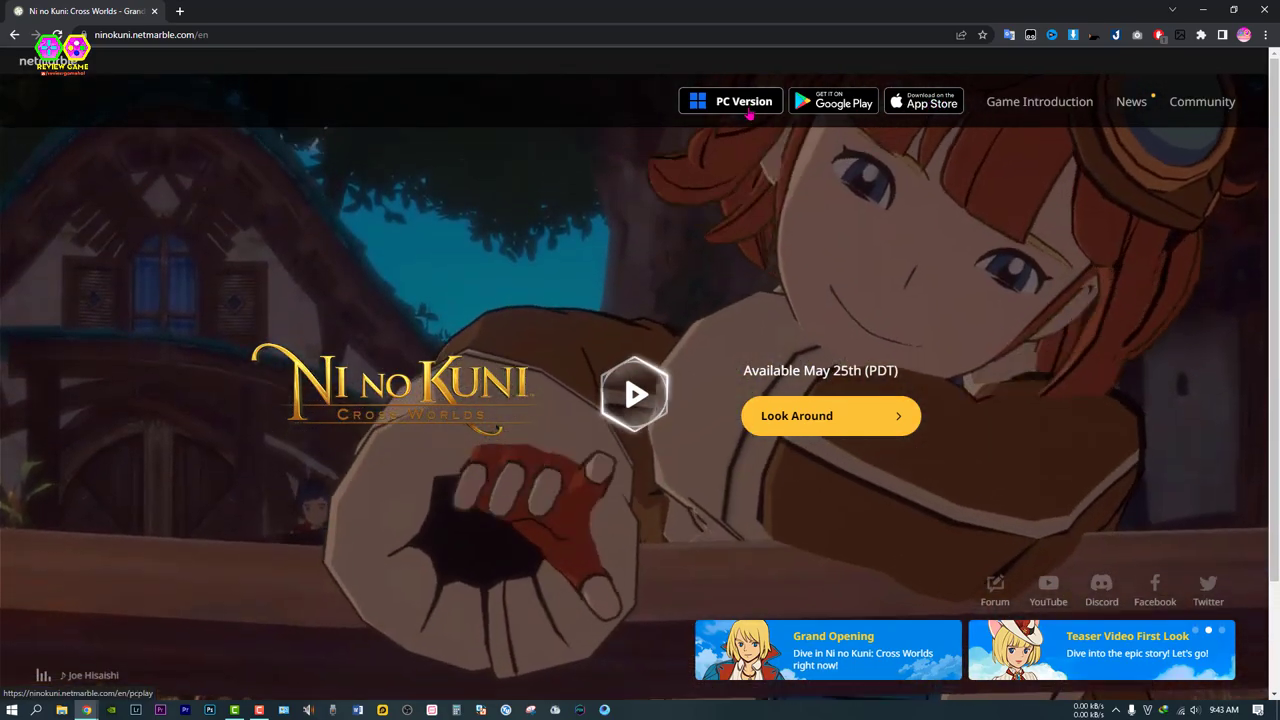
left_click(745, 104)
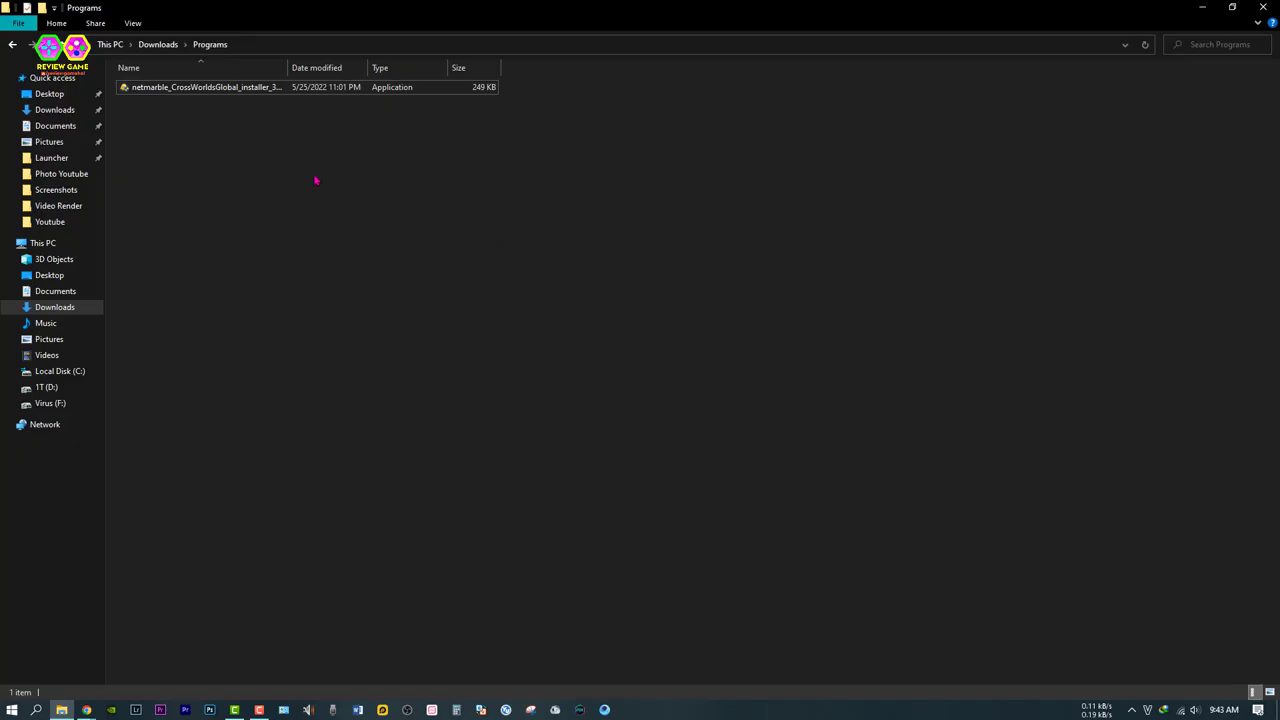
Run the netmarble_CrossWorldsGlobal installer from the Programs download folder as administrator and dismiss the game installation prompt.
left_click(211, 91)
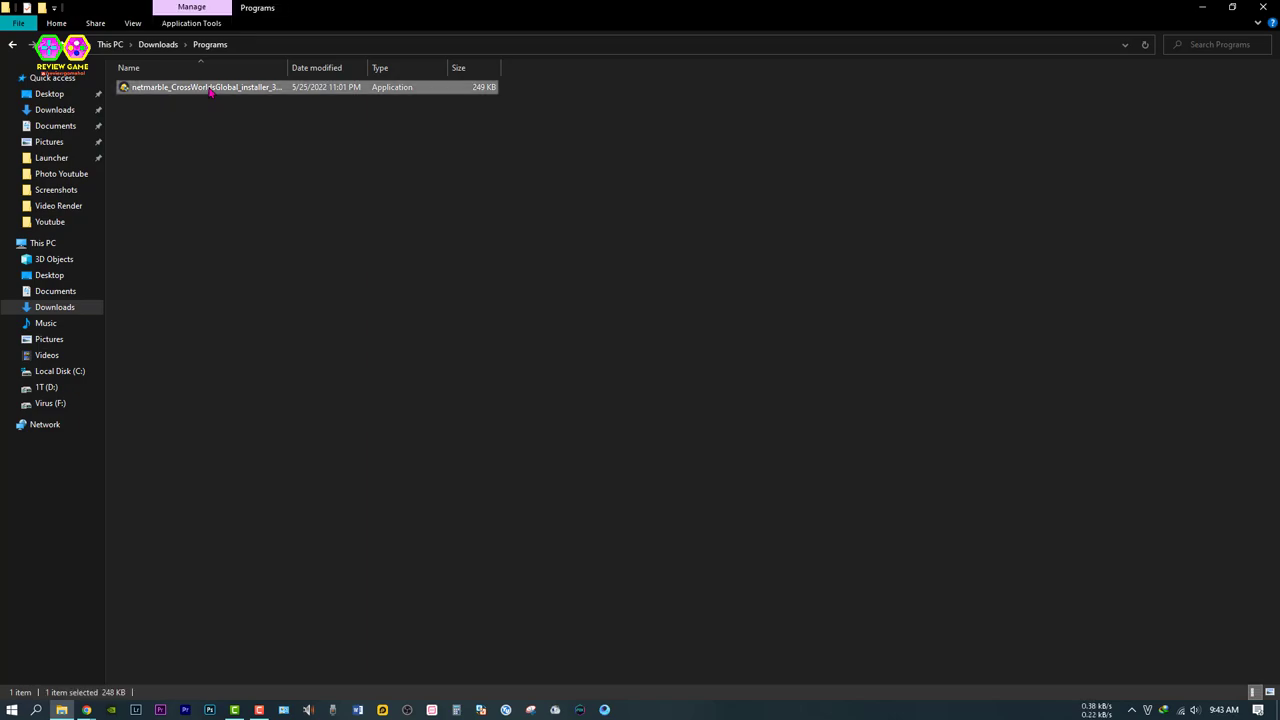
double_click(211, 91)
right_click(278, 88)
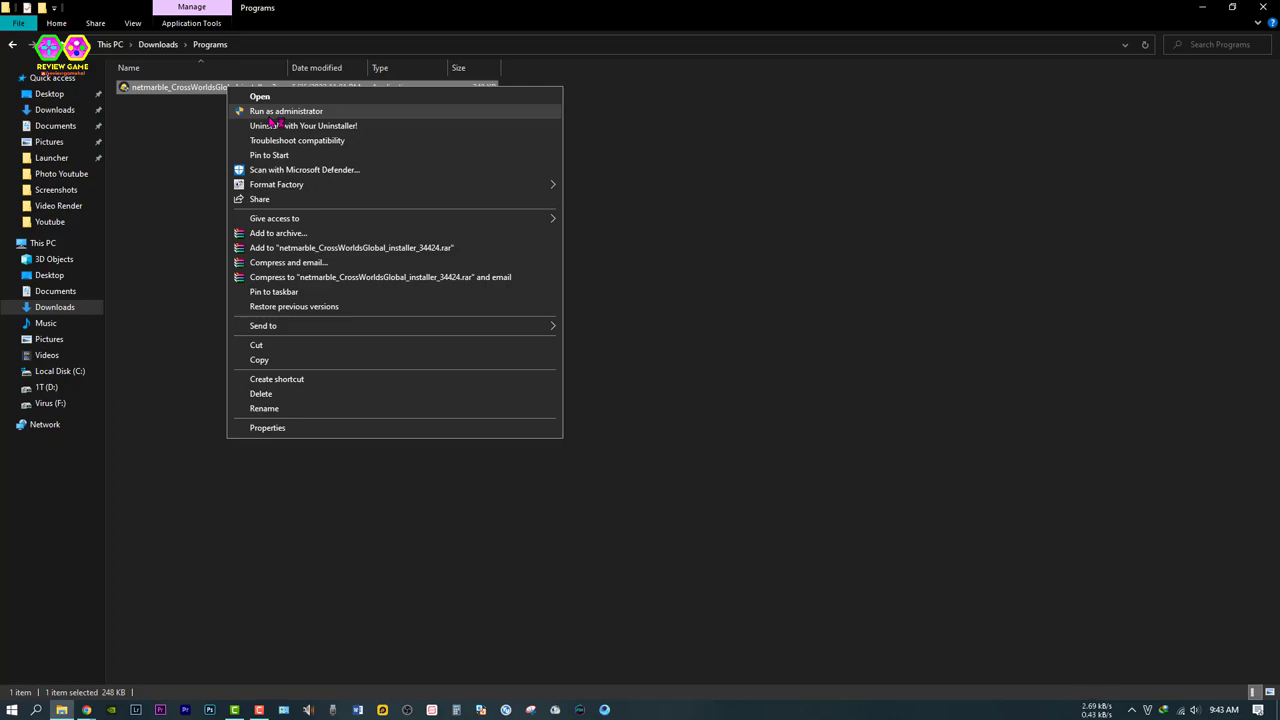
left_click(270, 117)
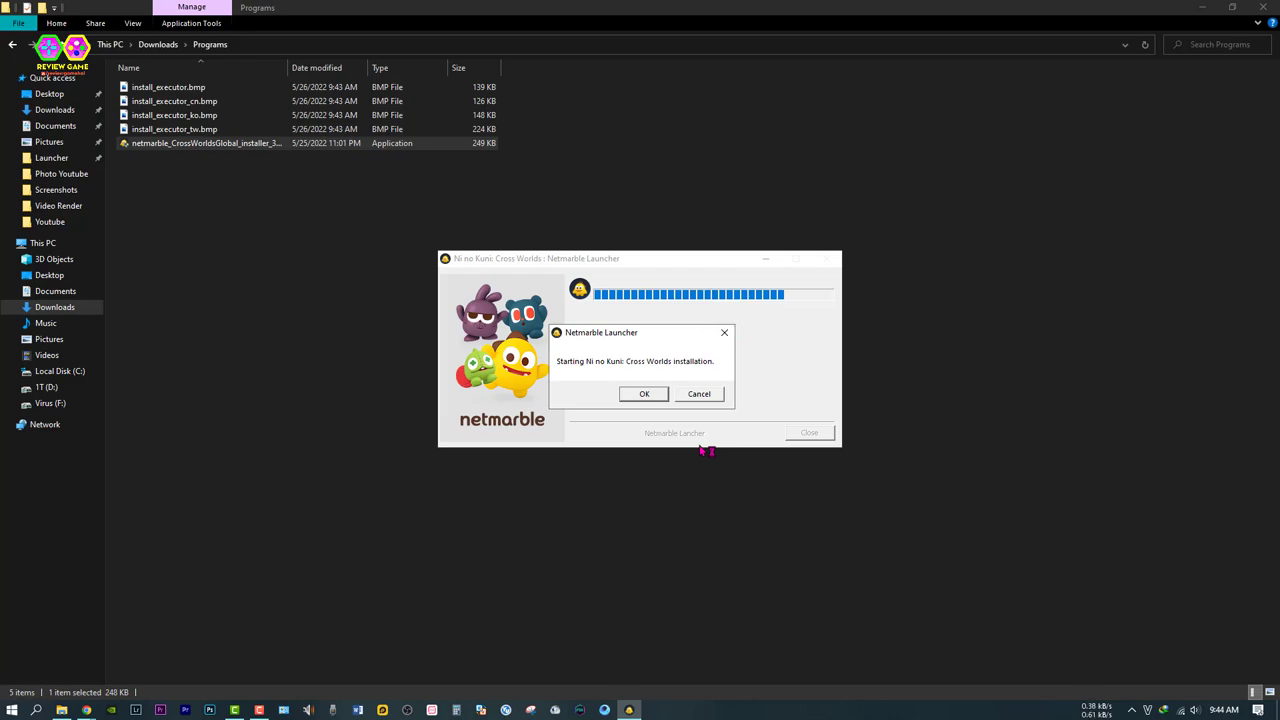
left_click(724, 332)
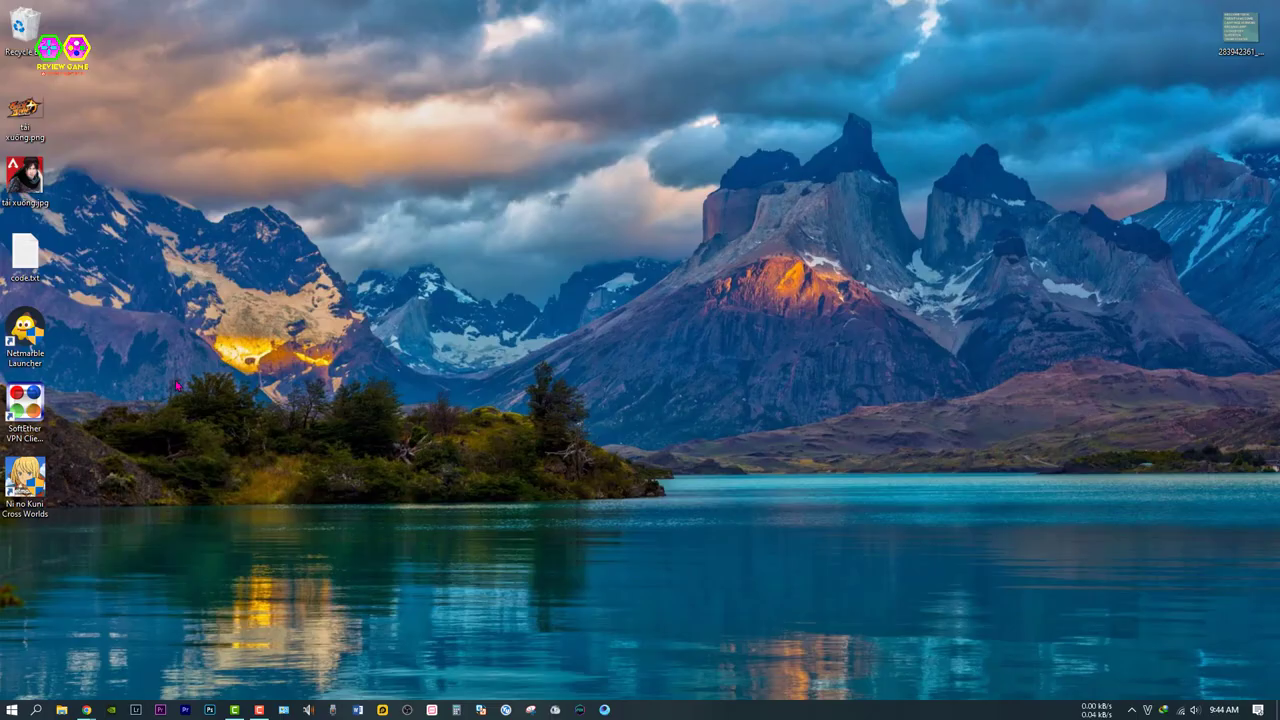
Launch the Netmarble Launcher from the desktop and end it again from its background process menu.
double_click(25, 335)
right_click(524, 170)
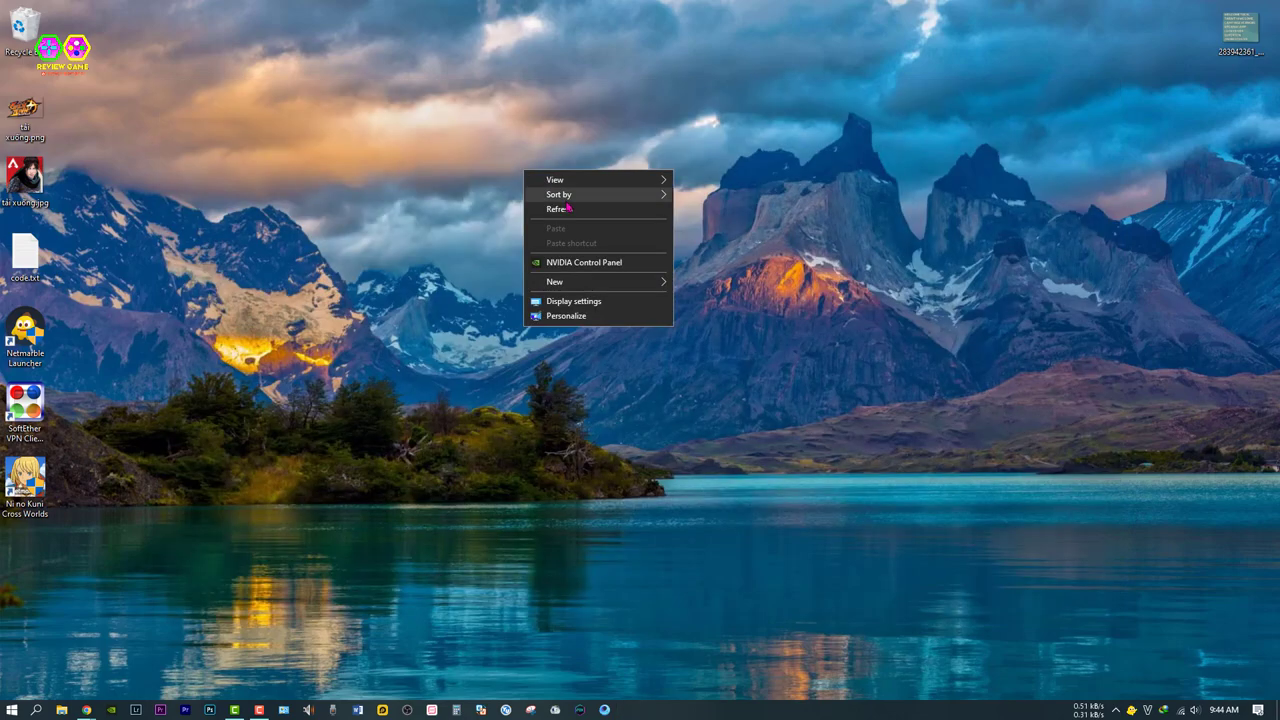
left_click(1131, 710)
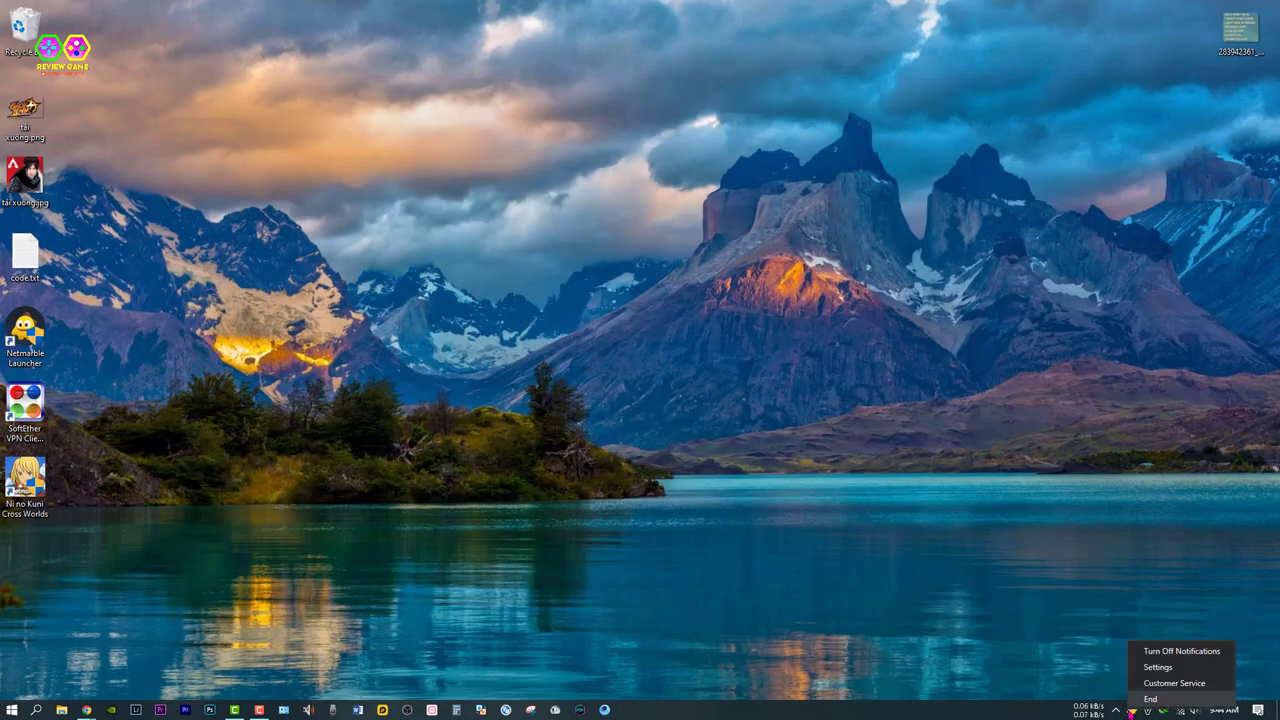
right_click(583, 381)
left_click(449, 438)
Switch to the VPN Gate page in Chrome and download SoftEther VPN Client + VPN Gate Client Plugin.
mouse_move(90, 710)
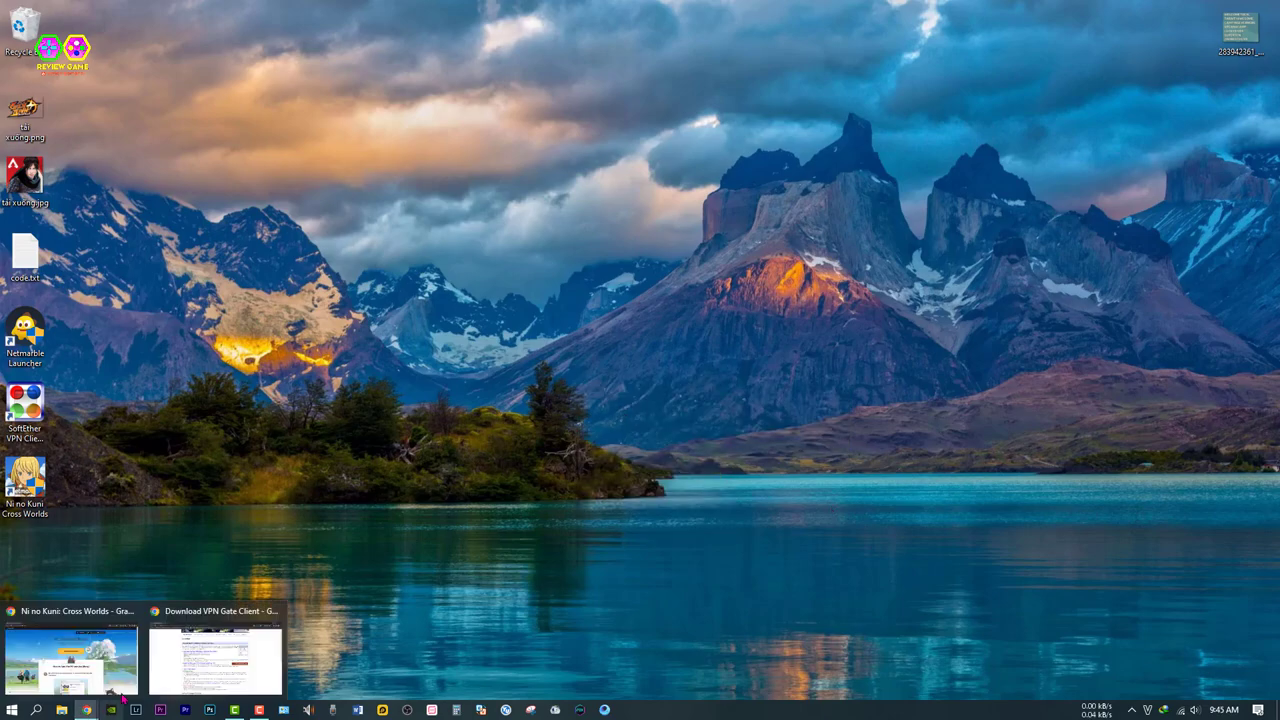
left_click(212, 662)
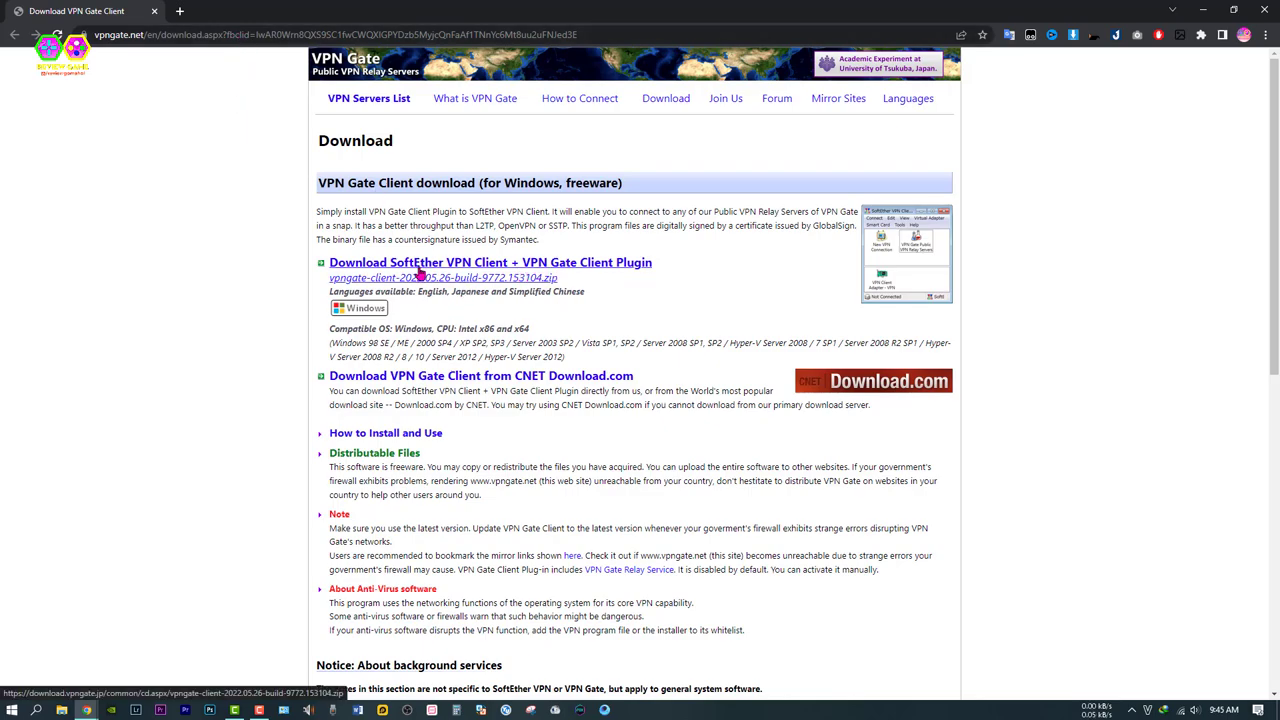
left_click(470, 283)
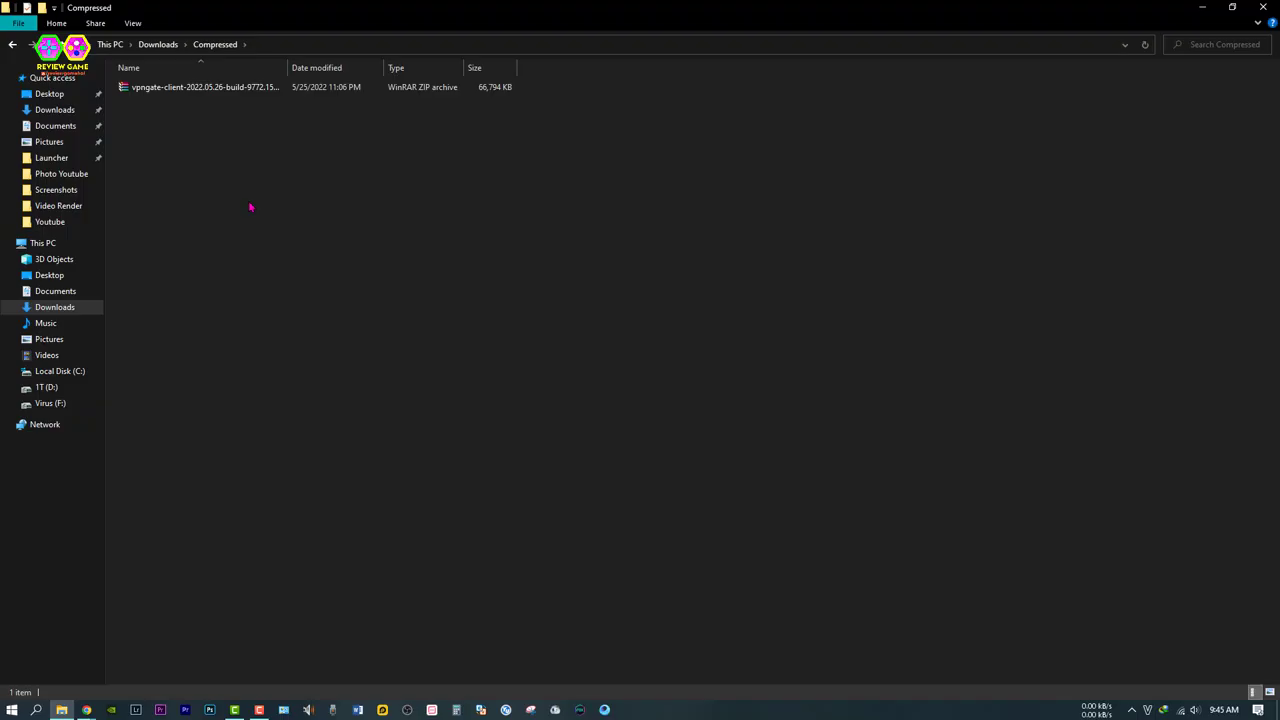
Extract the vpngate-client-2022.05.26-build-9772 archive directly into the Compressed folder inside Downloads.
left_click(206, 91)
right_click(198, 94)
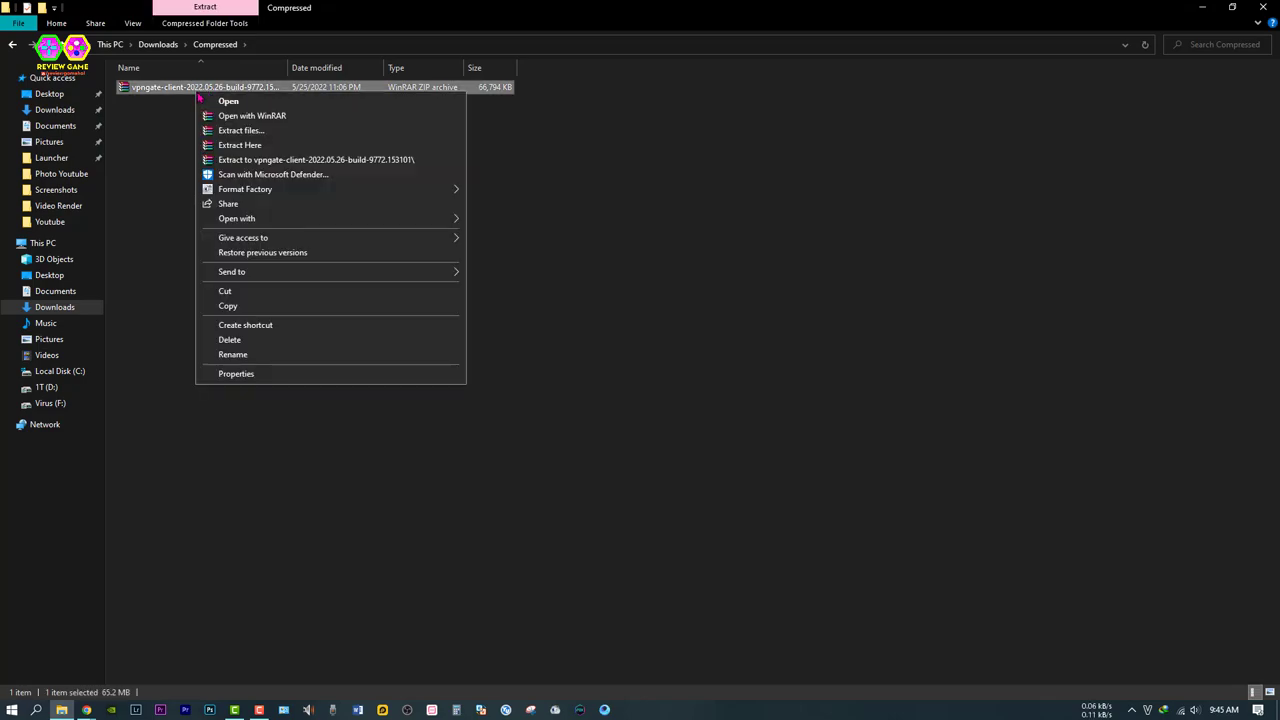
right_click(170, 131)
left_click(180, 88)
right_click(180, 87)
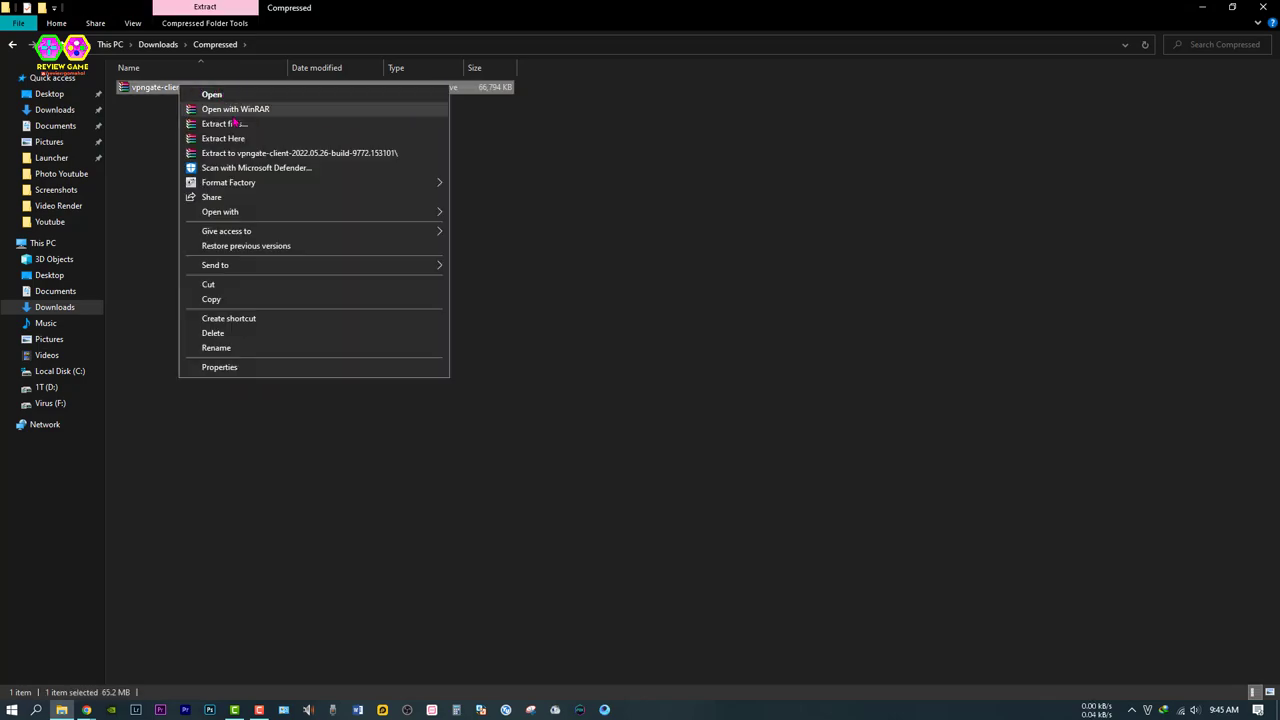
left_click(222, 124)
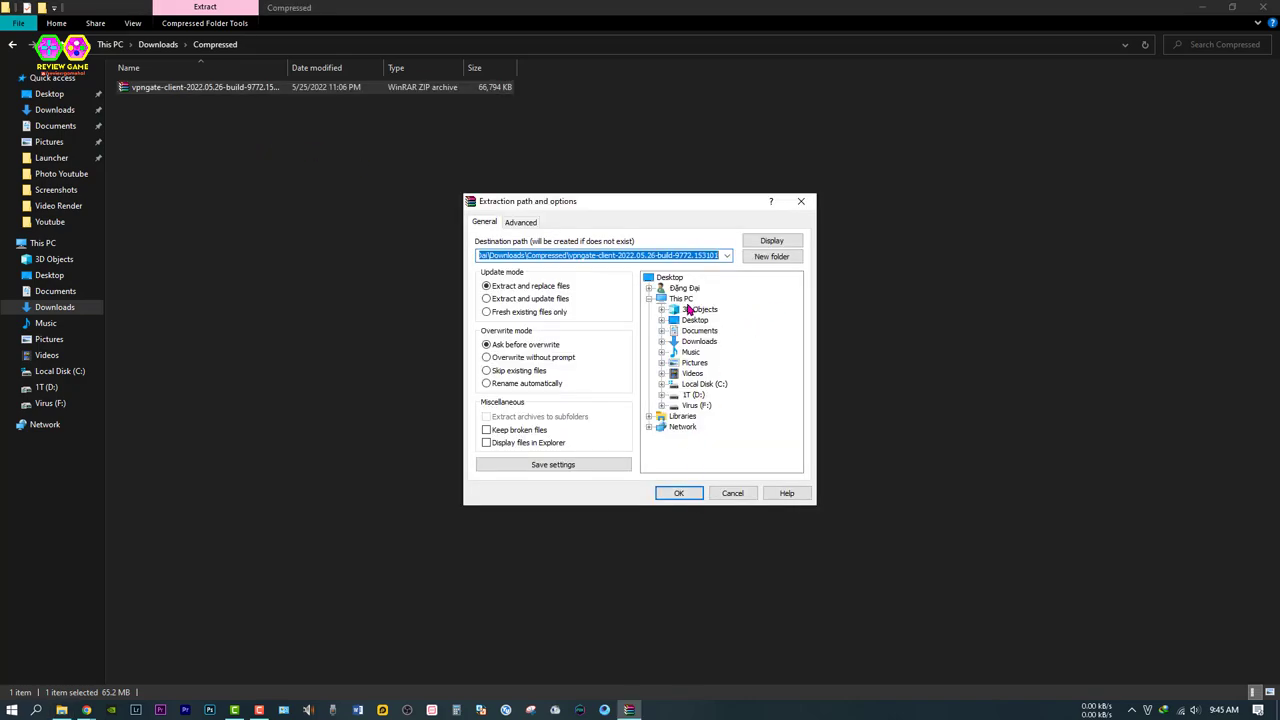
left_click(706, 342)
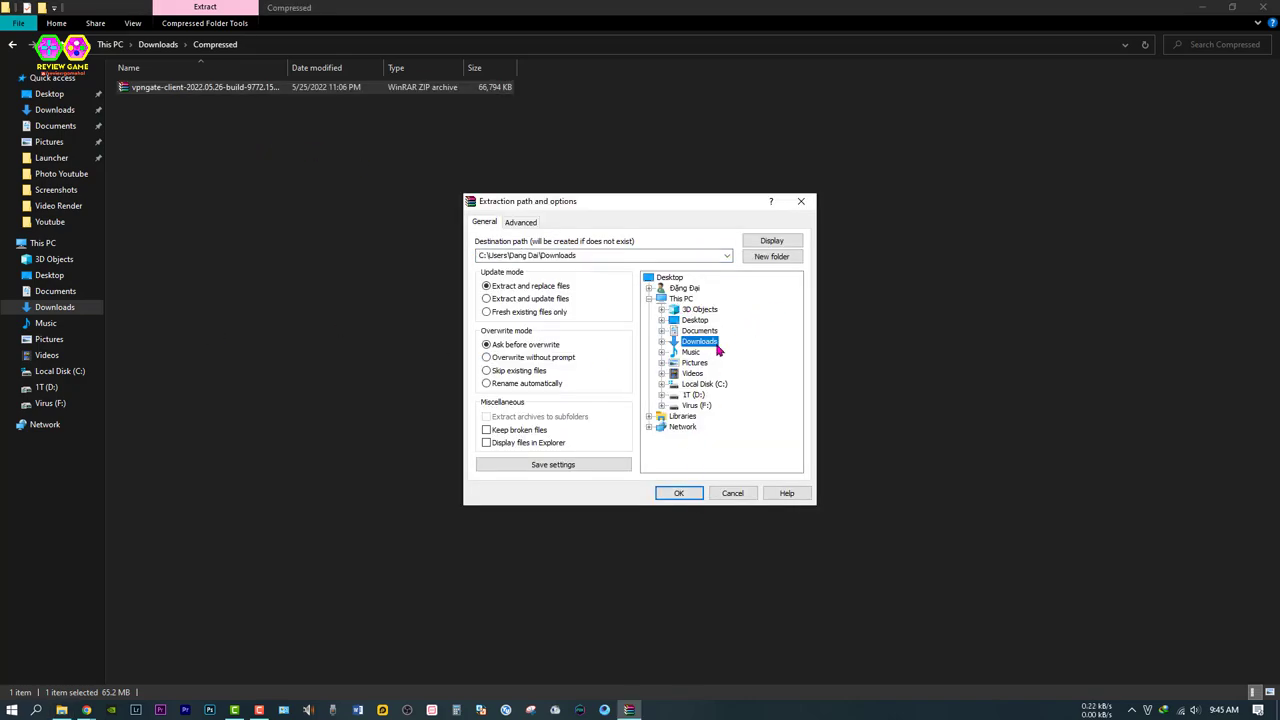
left_click(661, 342)
left_click(714, 374)
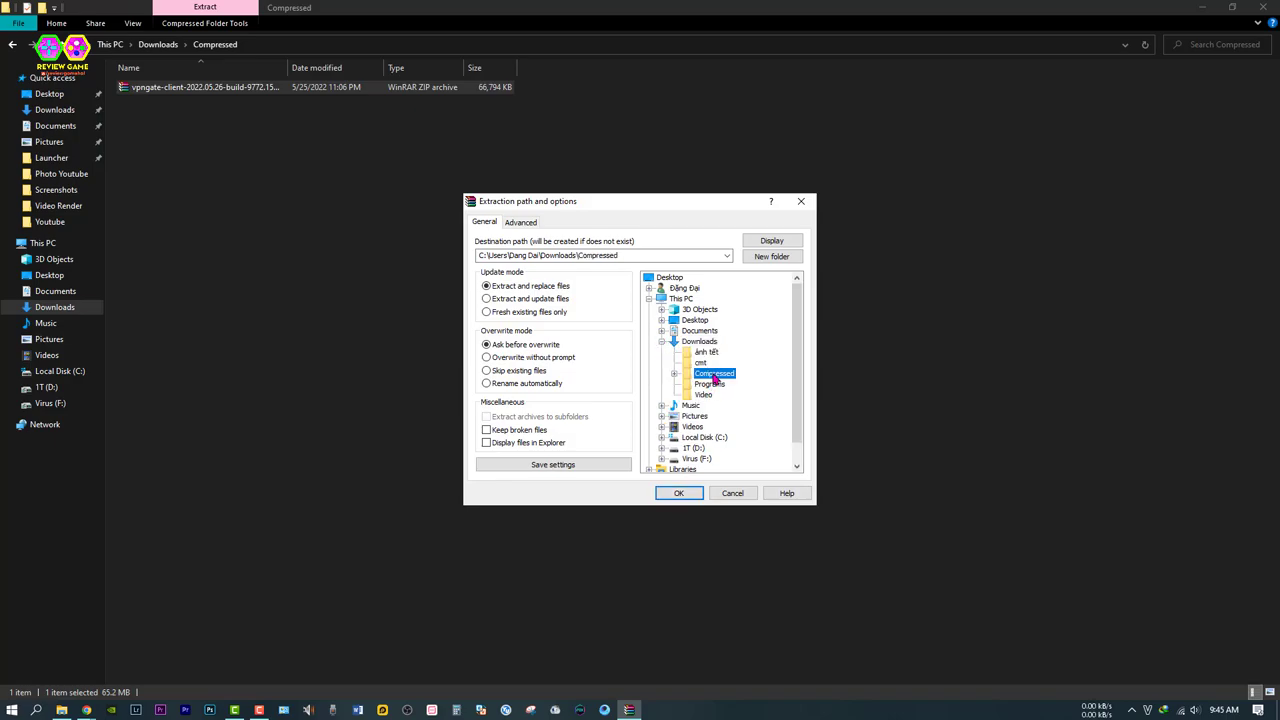
left_click(681, 493)
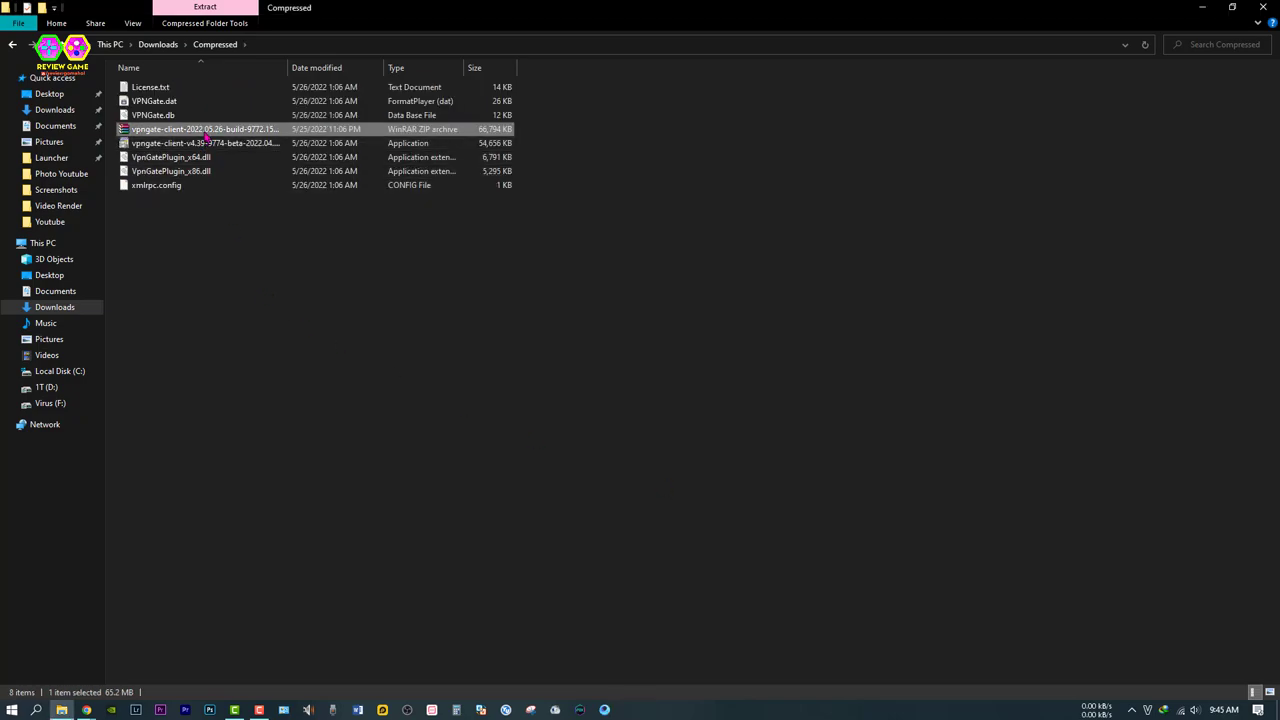
left_click(260, 249)
right_click(252, 264)
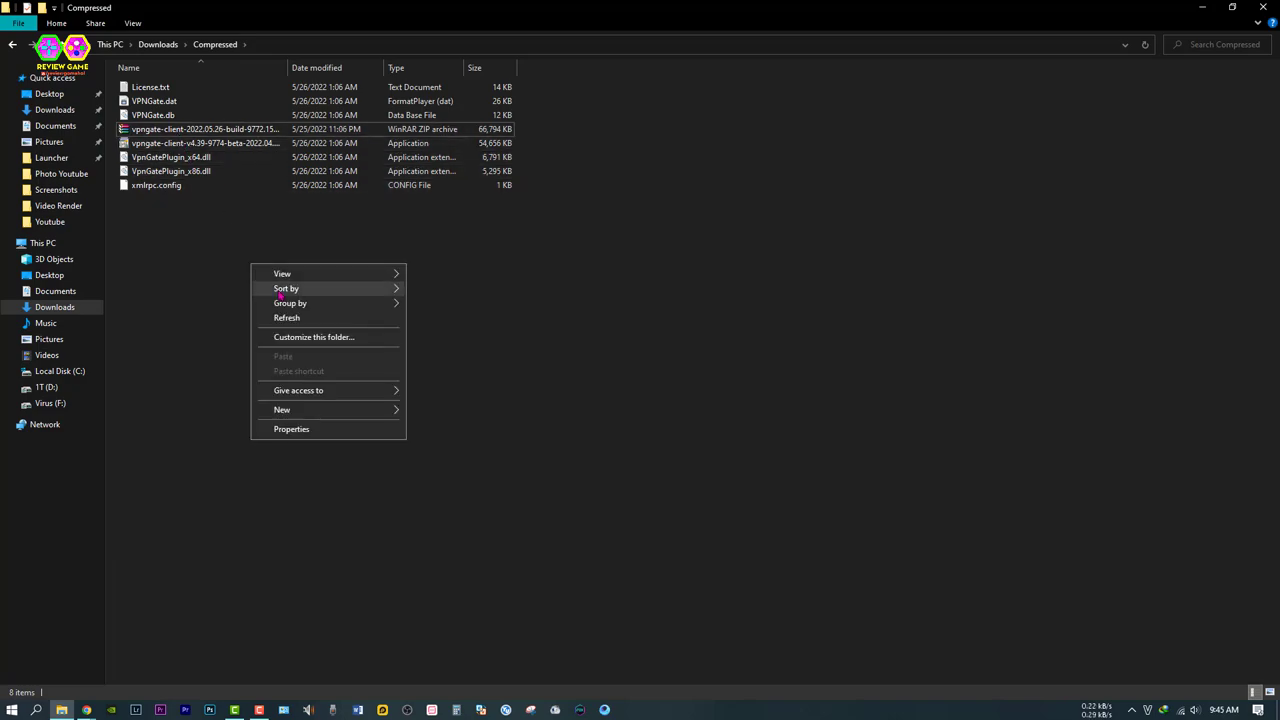
left_click(289, 314)
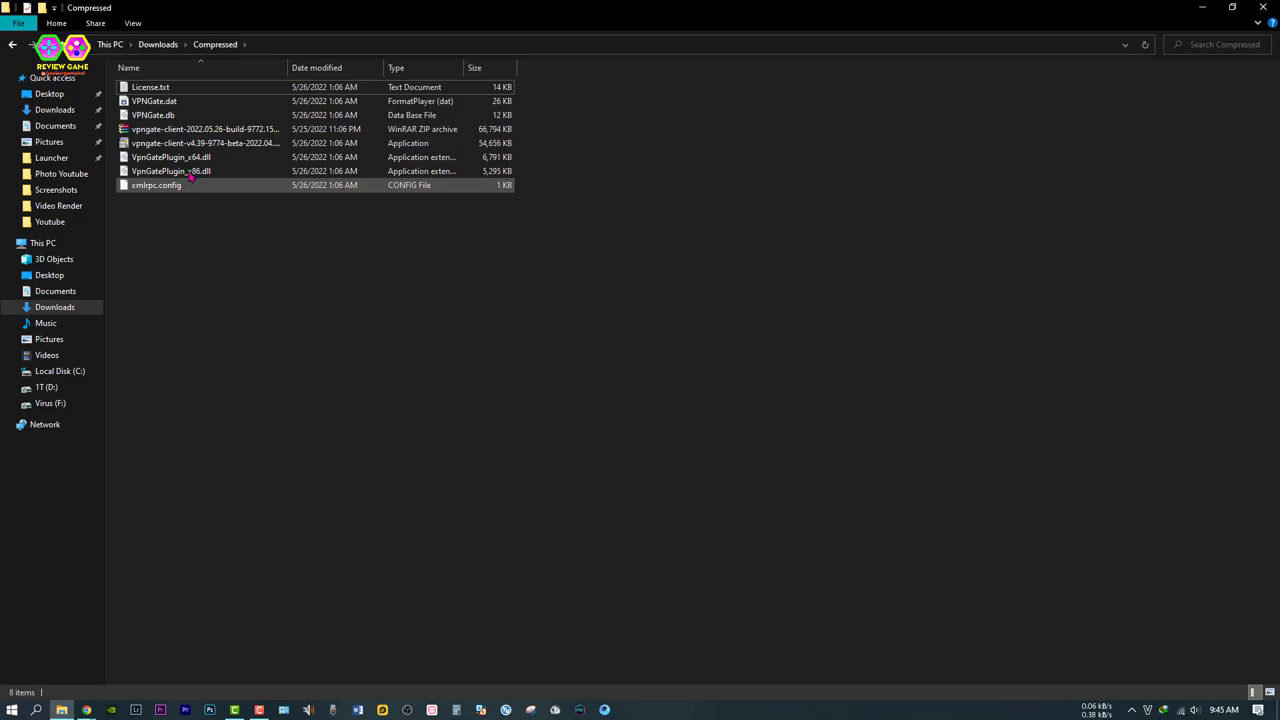
left_click(259, 145)
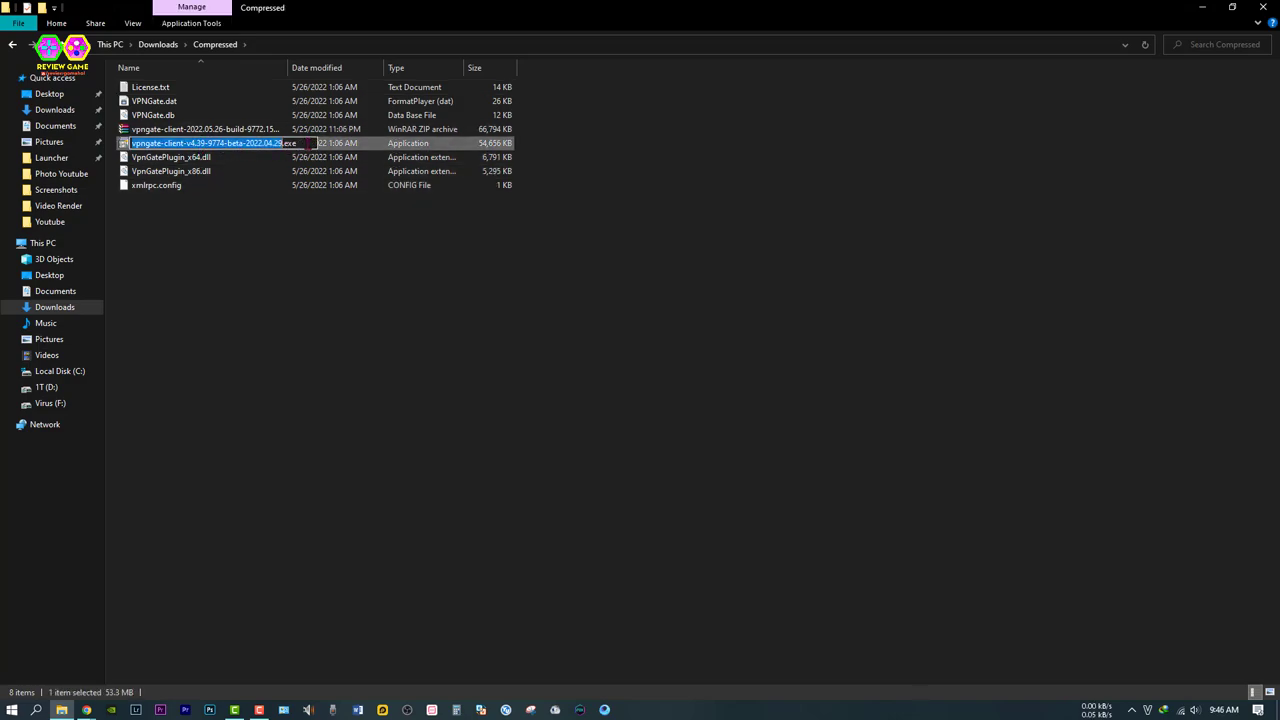
left_click(244, 233)
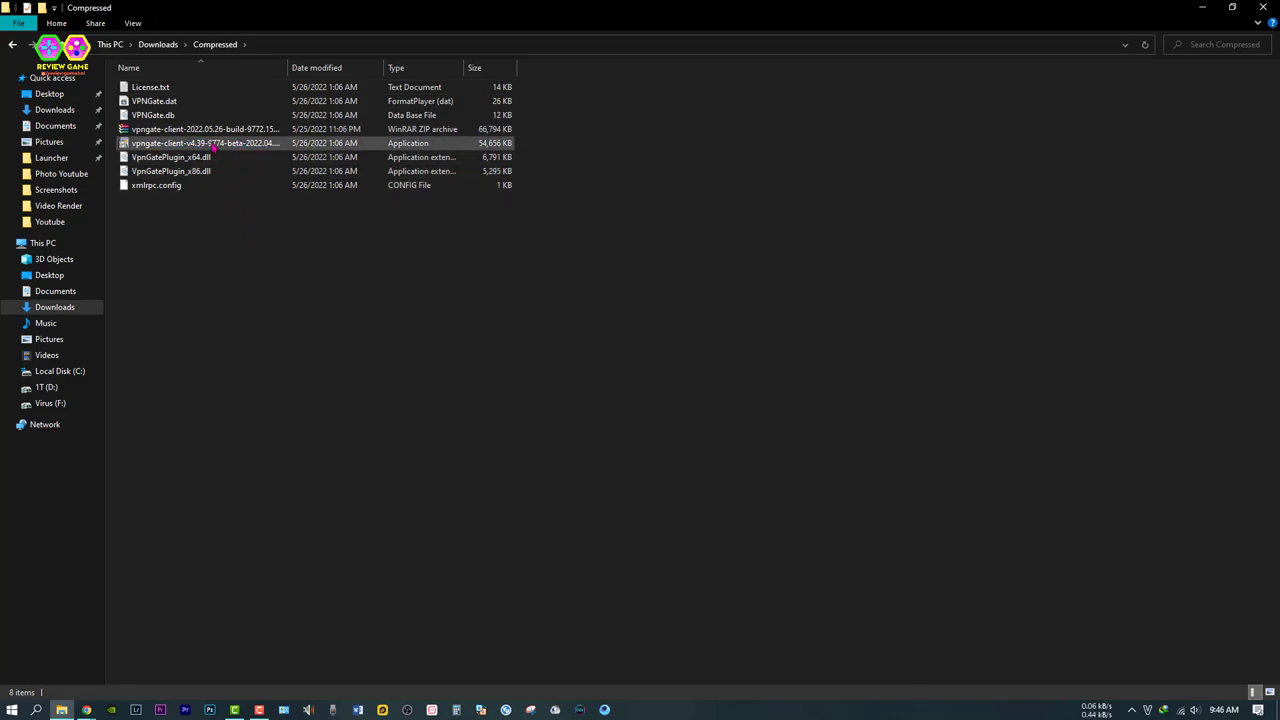
Run the extracted vpngate-client-v4.39-9774-beta-2022.04.29.exe installer and bring its setup window forward.
left_click(213, 146)
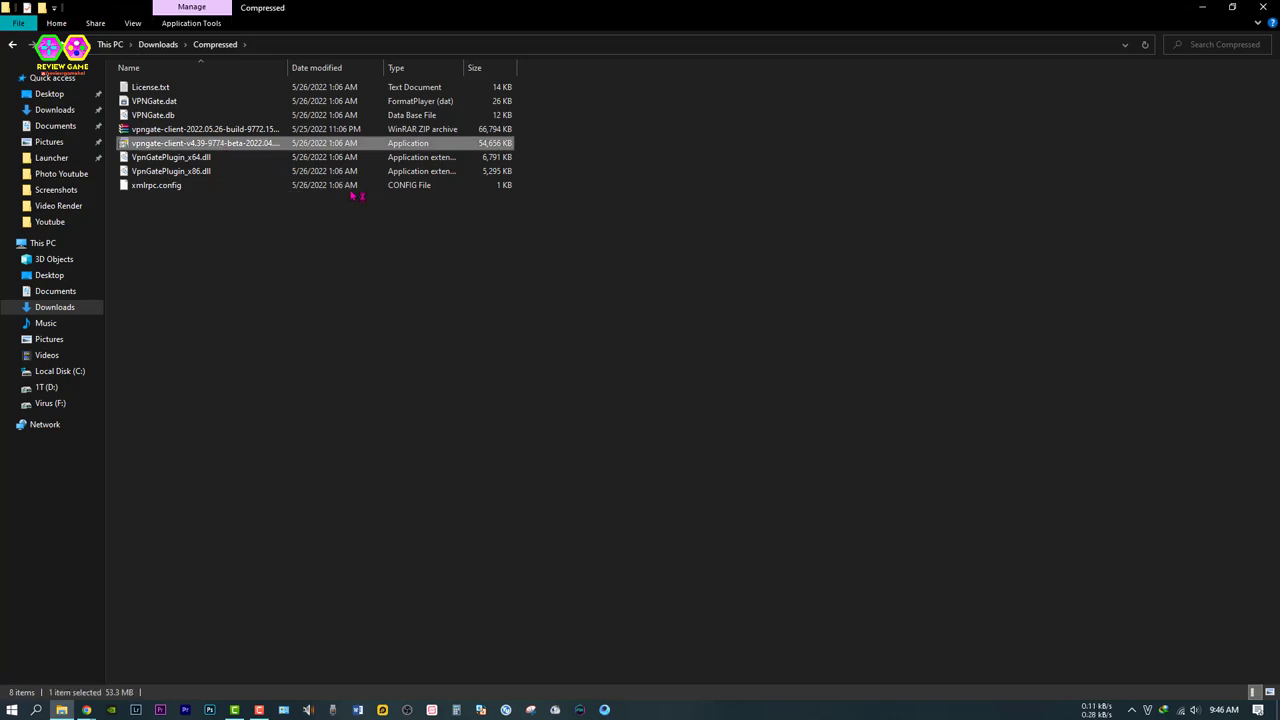
right_click(246, 146)
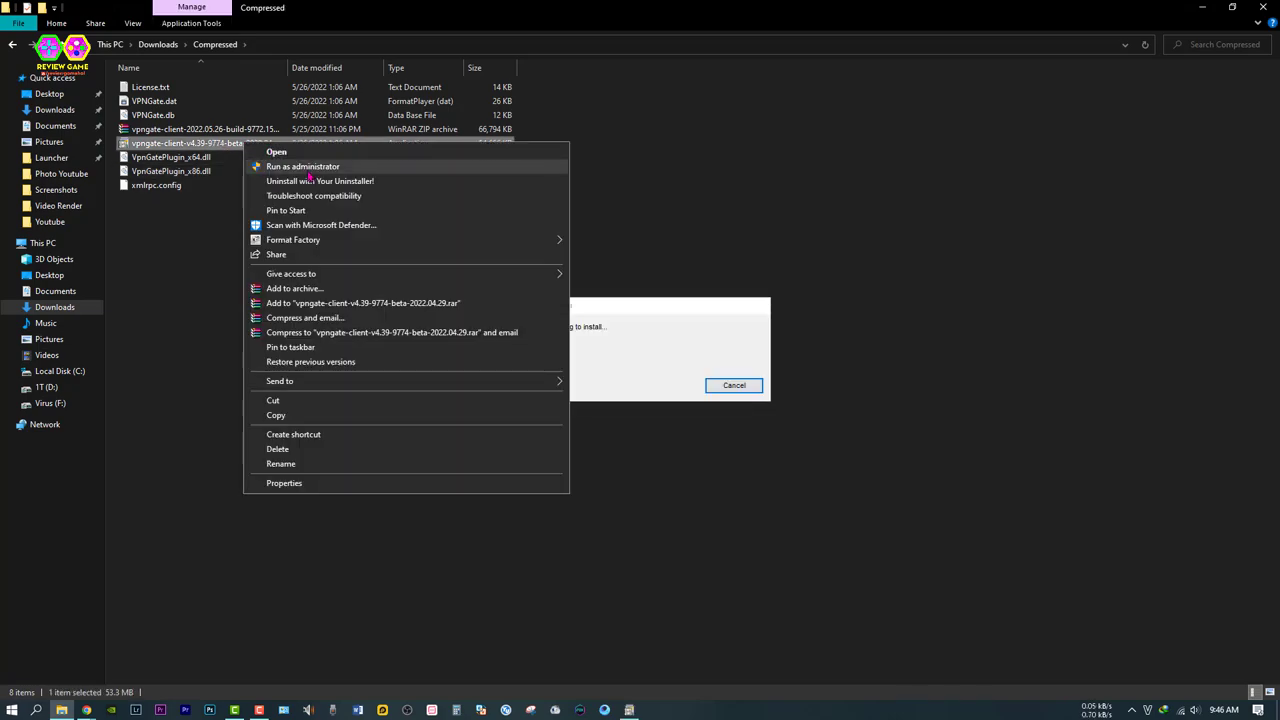
left_click(635, 315)
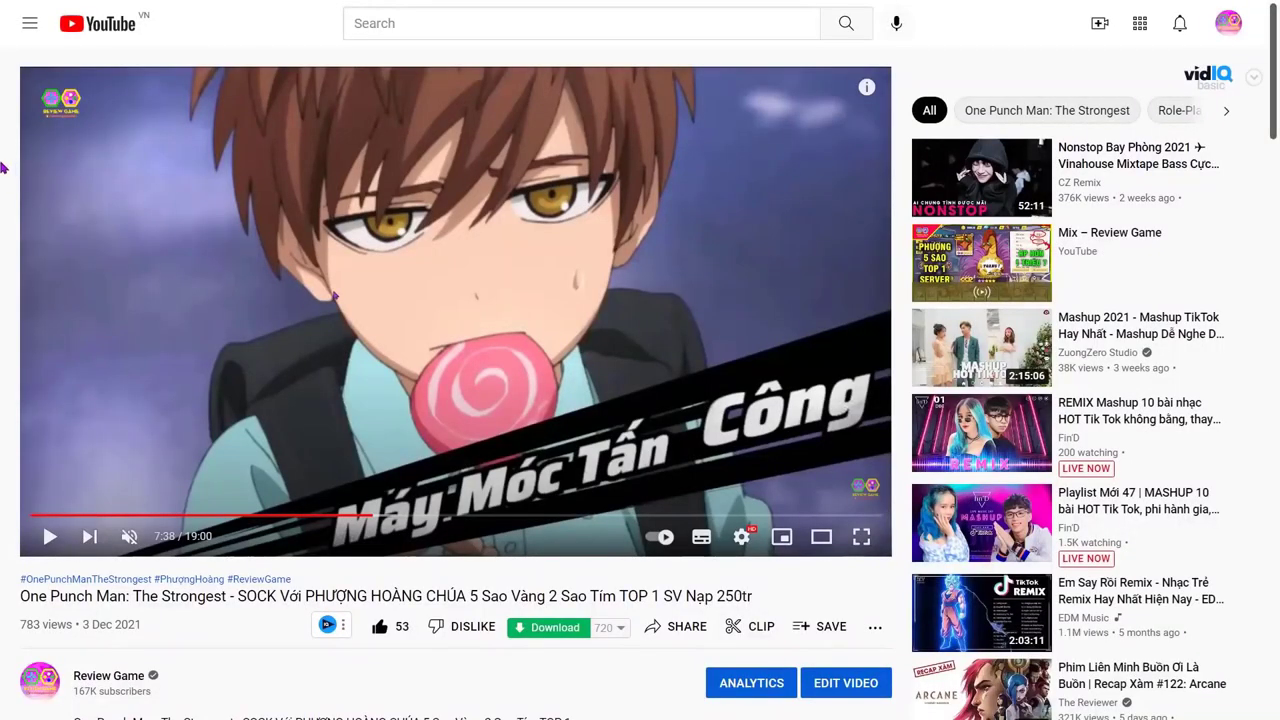
Expand the full description of the One Punch Man: The Strongest video on YouTube.
scroll(3, 175, "down", 3)
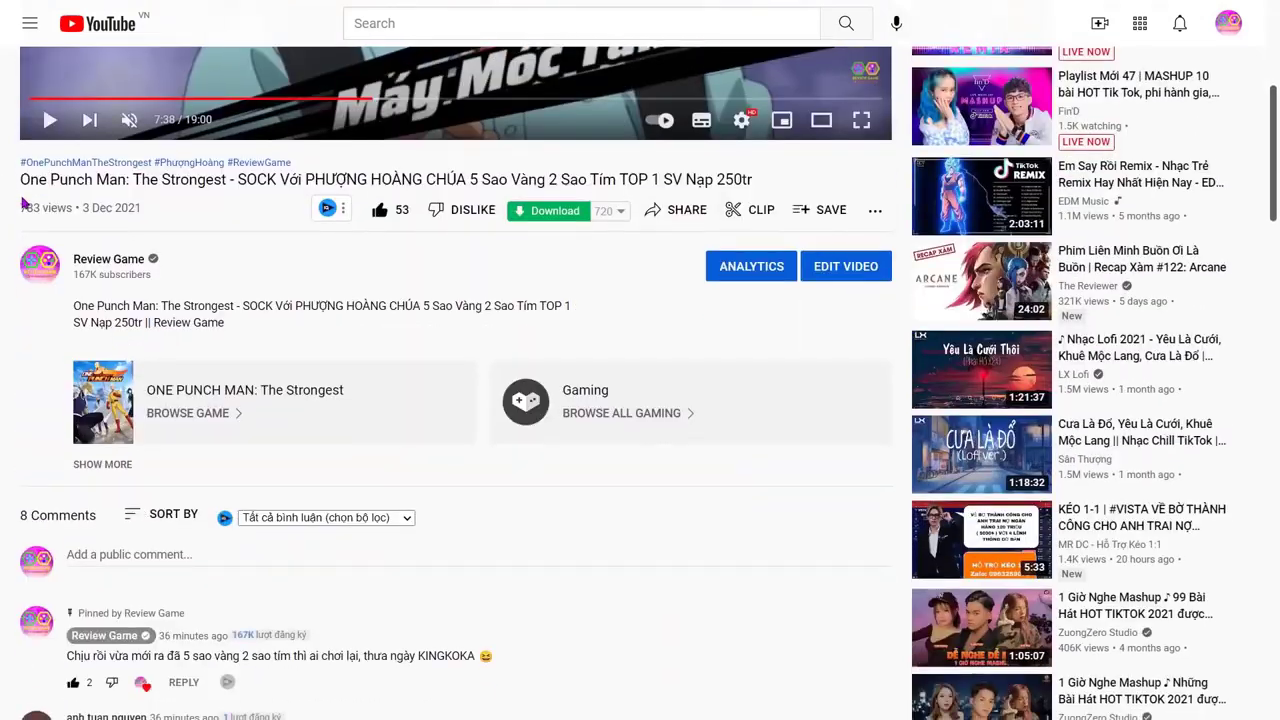
left_click(121, 462)
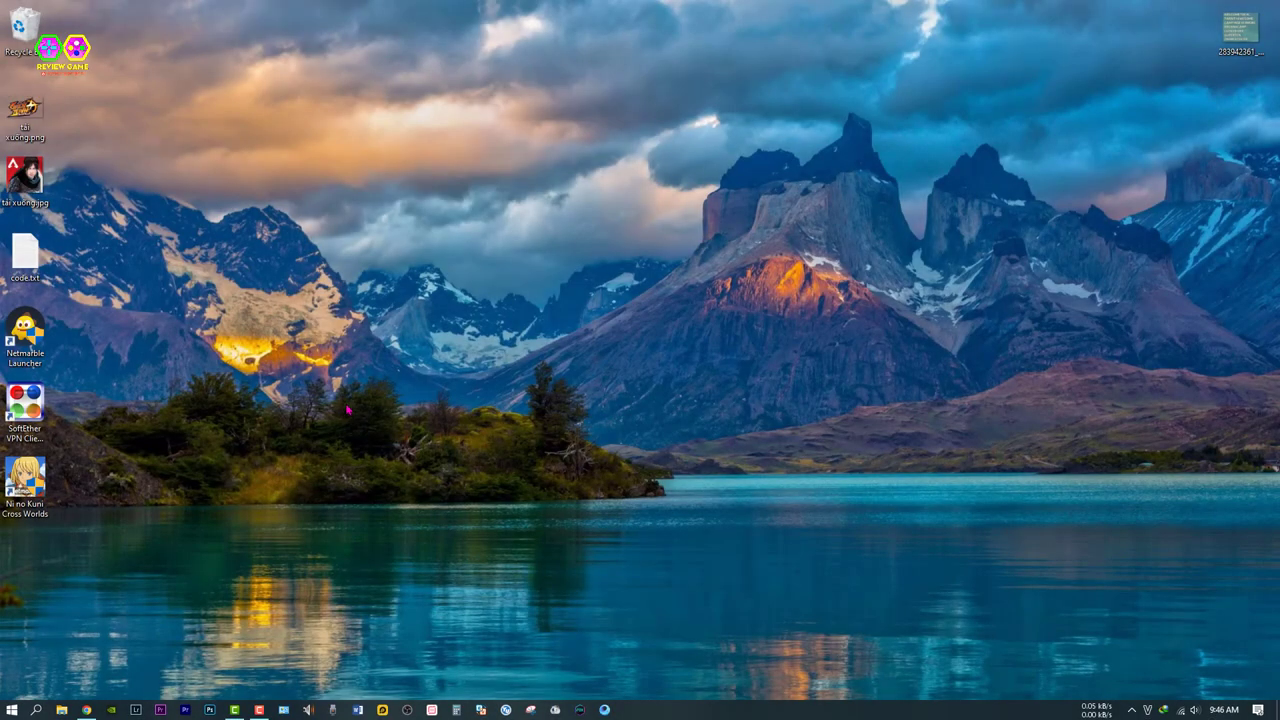
Start SoftEther VPN Client Manager and bring up the VPN Gate Public VPN Relay Servers list.
left_click(42, 412)
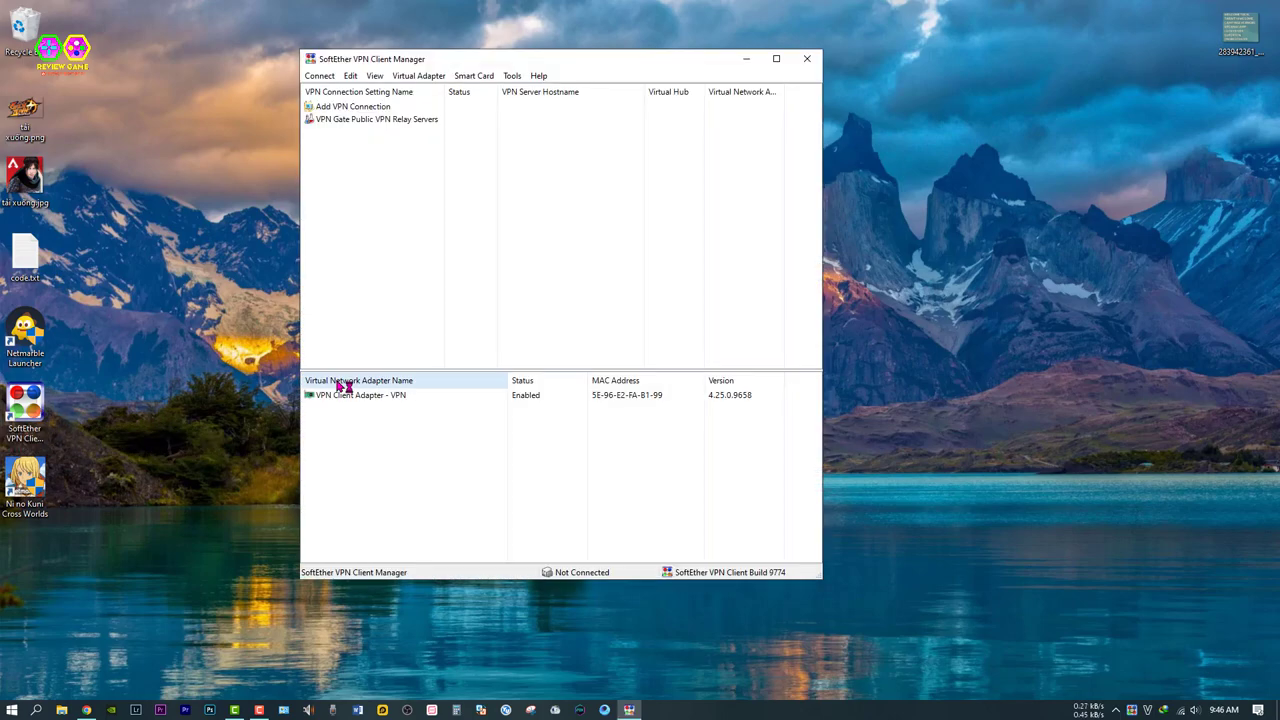
left_click(342, 124)
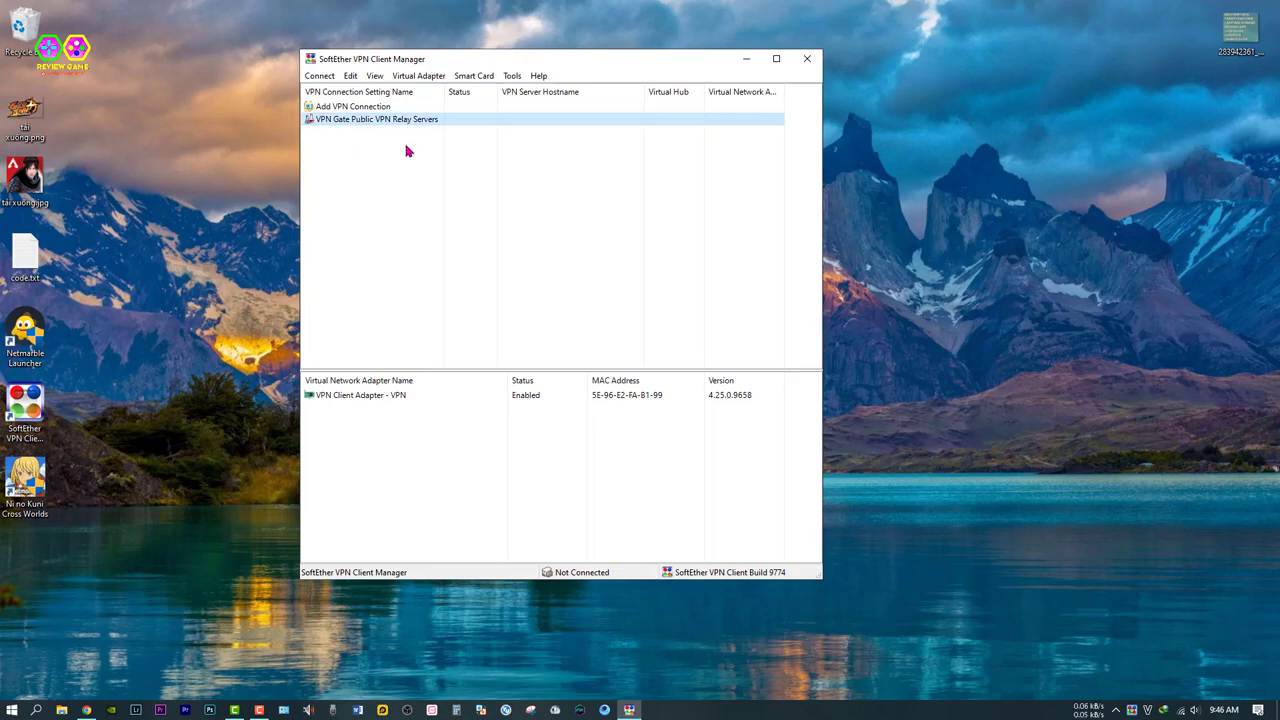
double_click(428, 122)
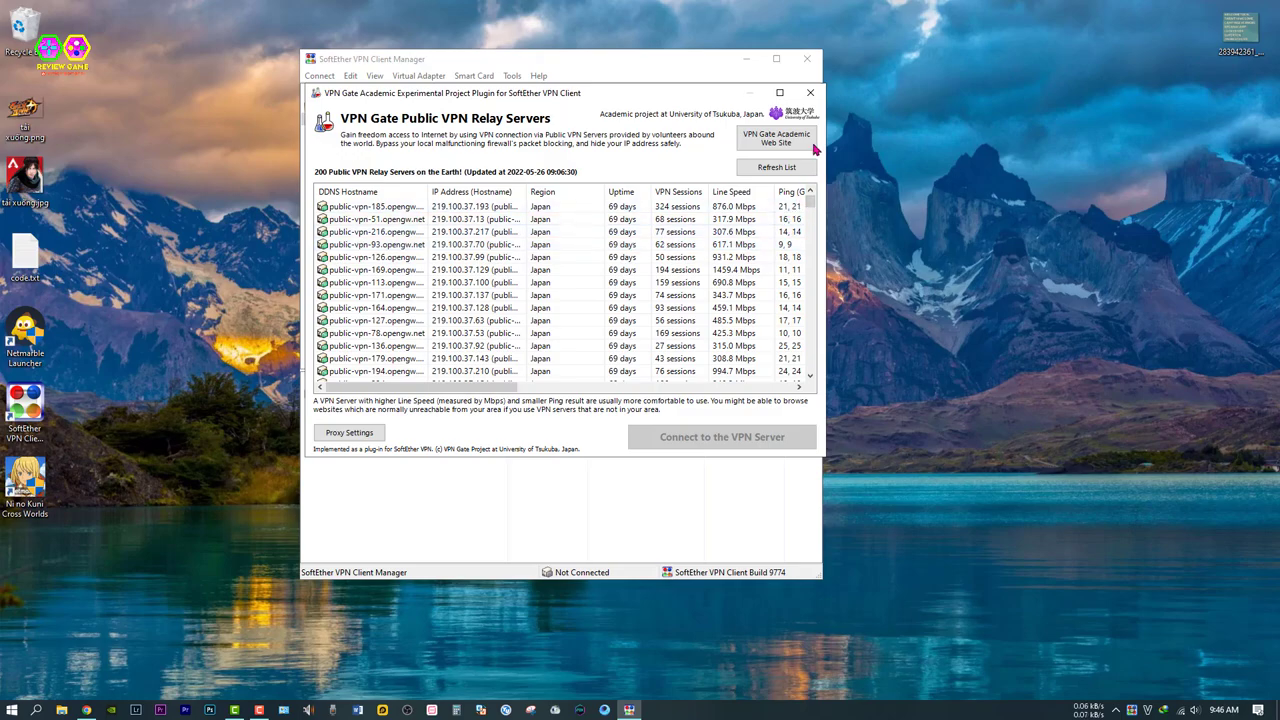
left_click(810, 92)
double_click(441, 122)
Try to connect to the Thailand relay server 58.136.67.88 over TCP, and cancel the connection attempt.
left_click_drag(812, 200, 811, 267)
scroll(553, 365, "down", 10)
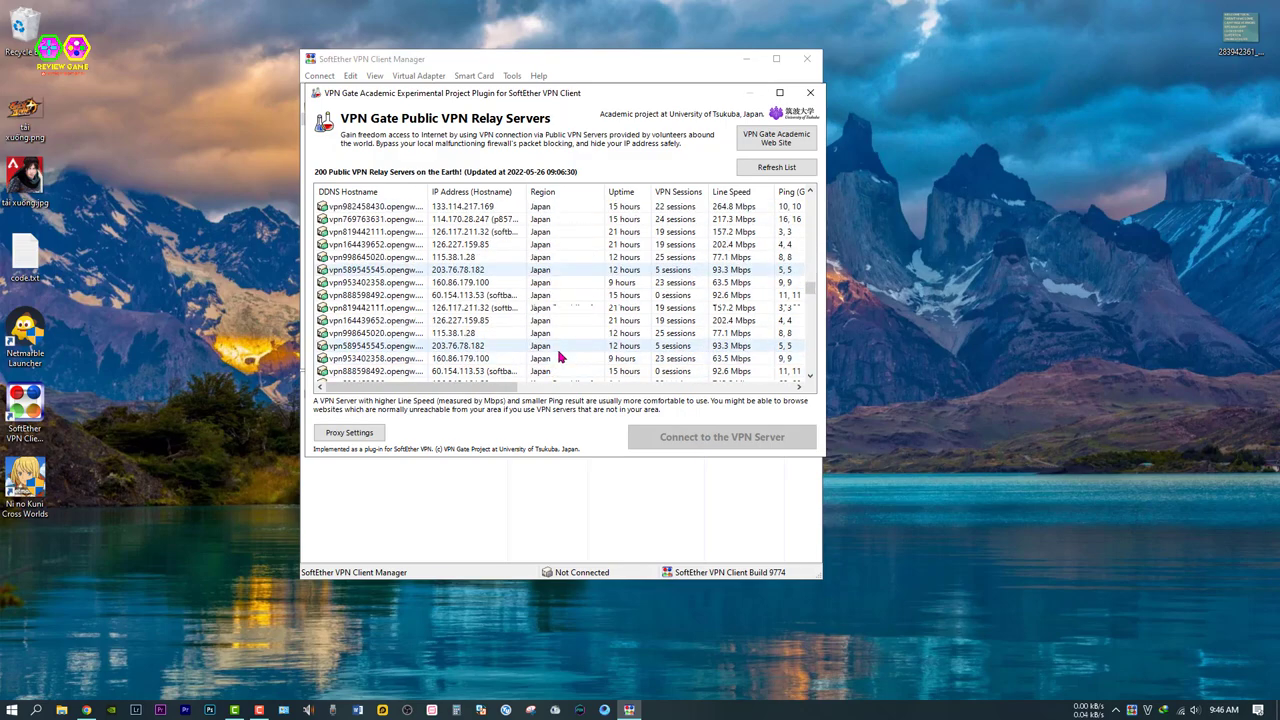
scroll(563, 349, "down", 2)
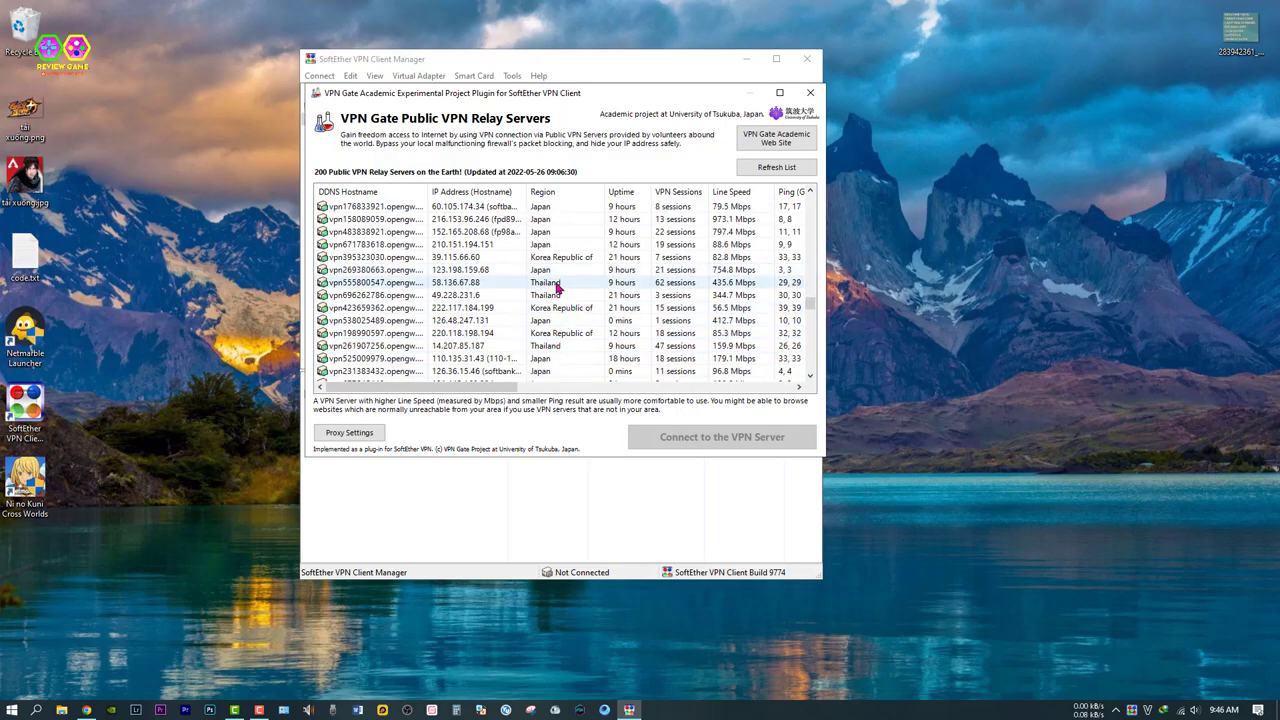
left_click(557, 284)
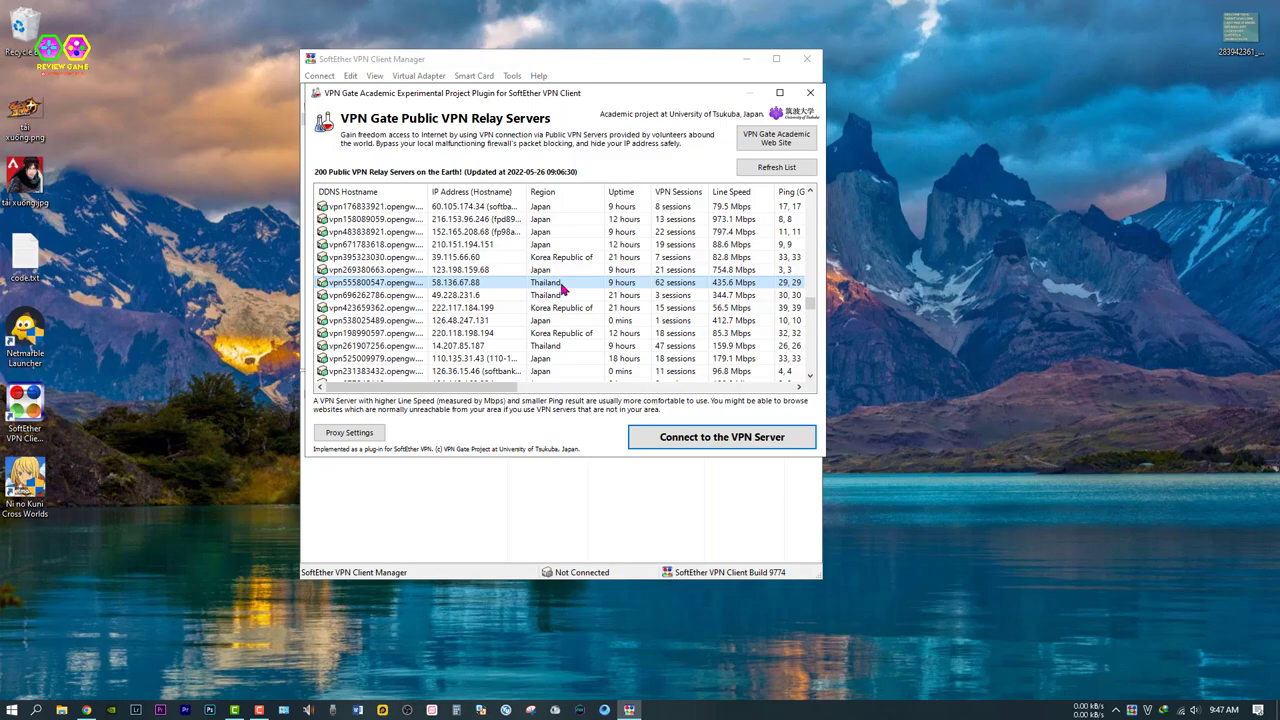
left_click(705, 447)
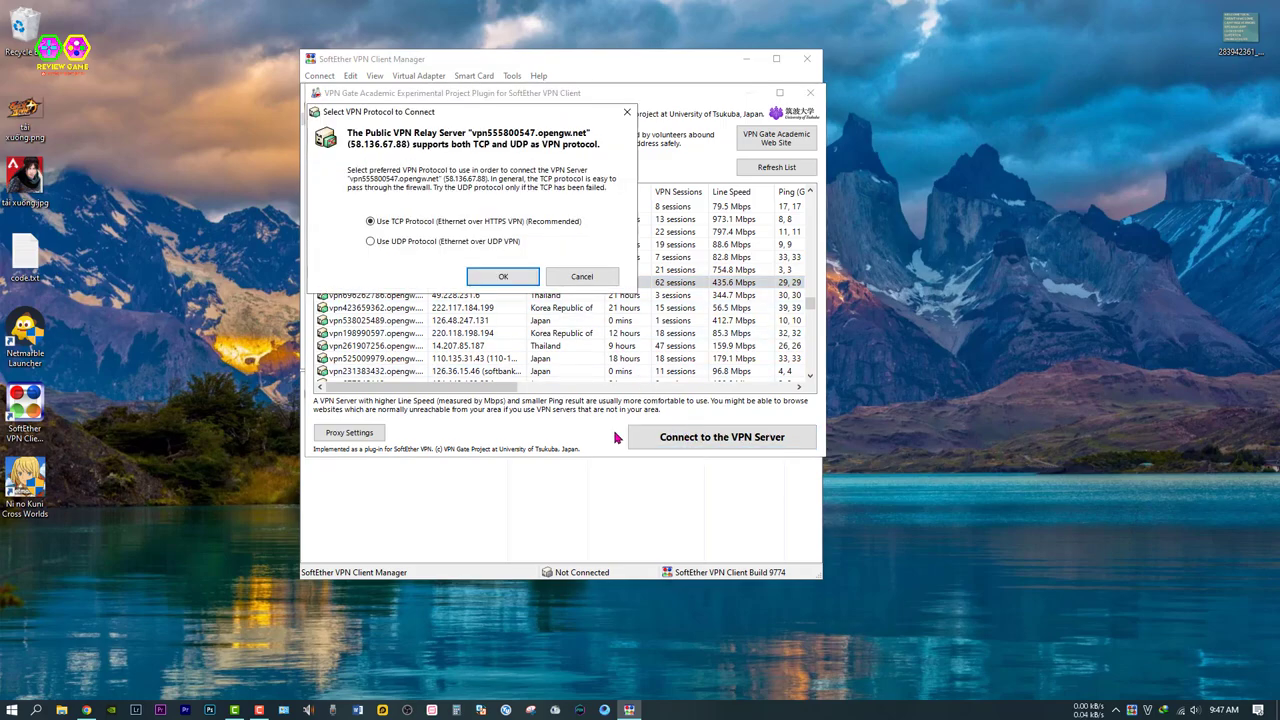
left_click(500, 280)
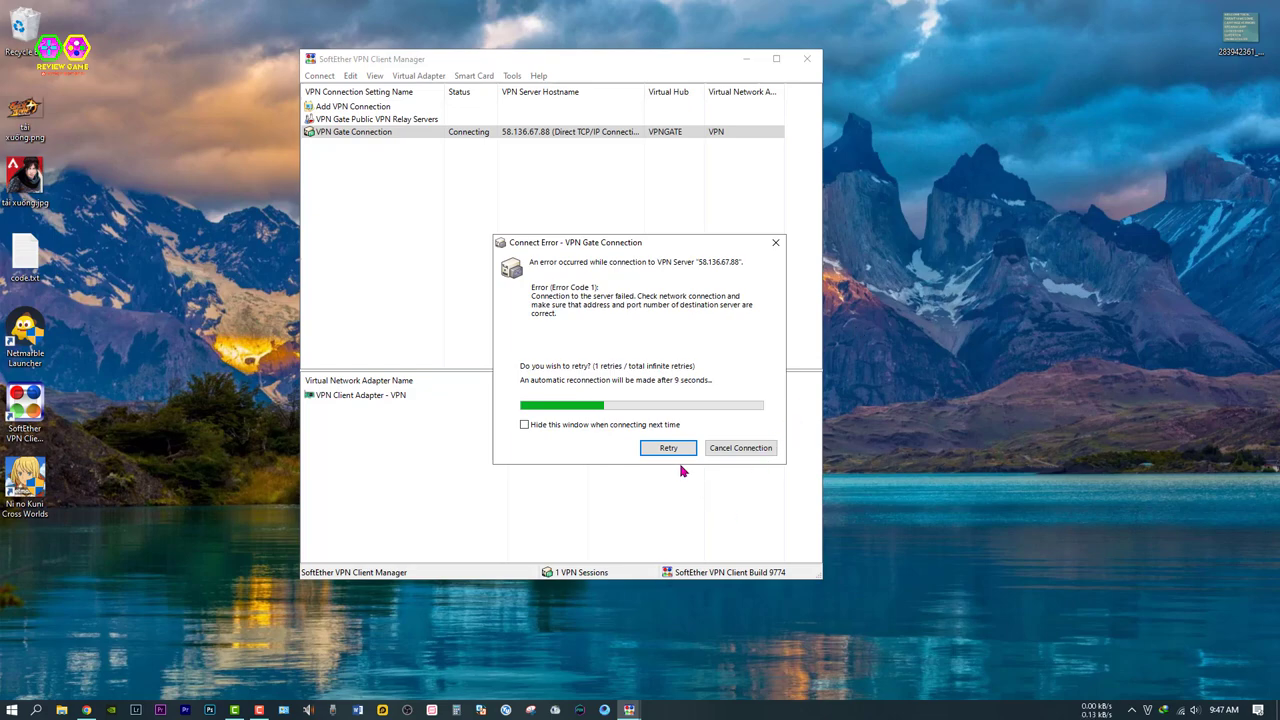
left_click(739, 448)
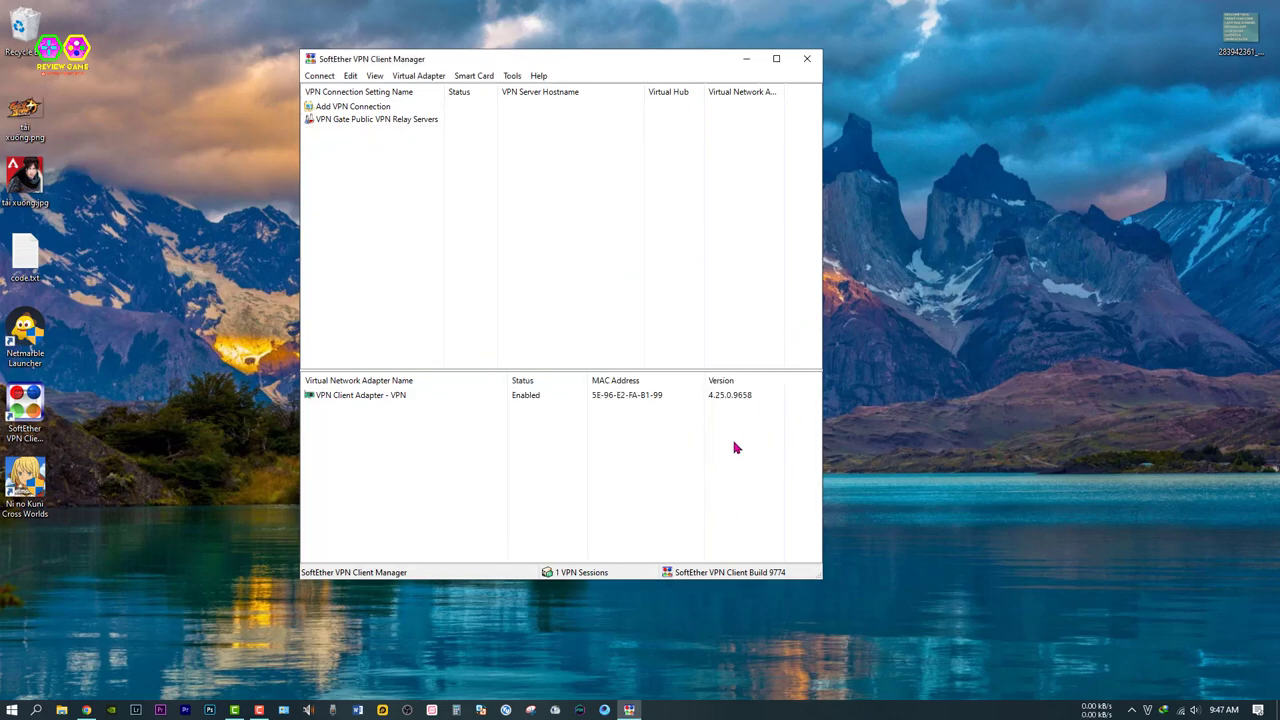
Connect to the Thailand relay server 49.228.231.6 from the VPN Gate list and start Netmarble Launcher.
double_click(437, 124)
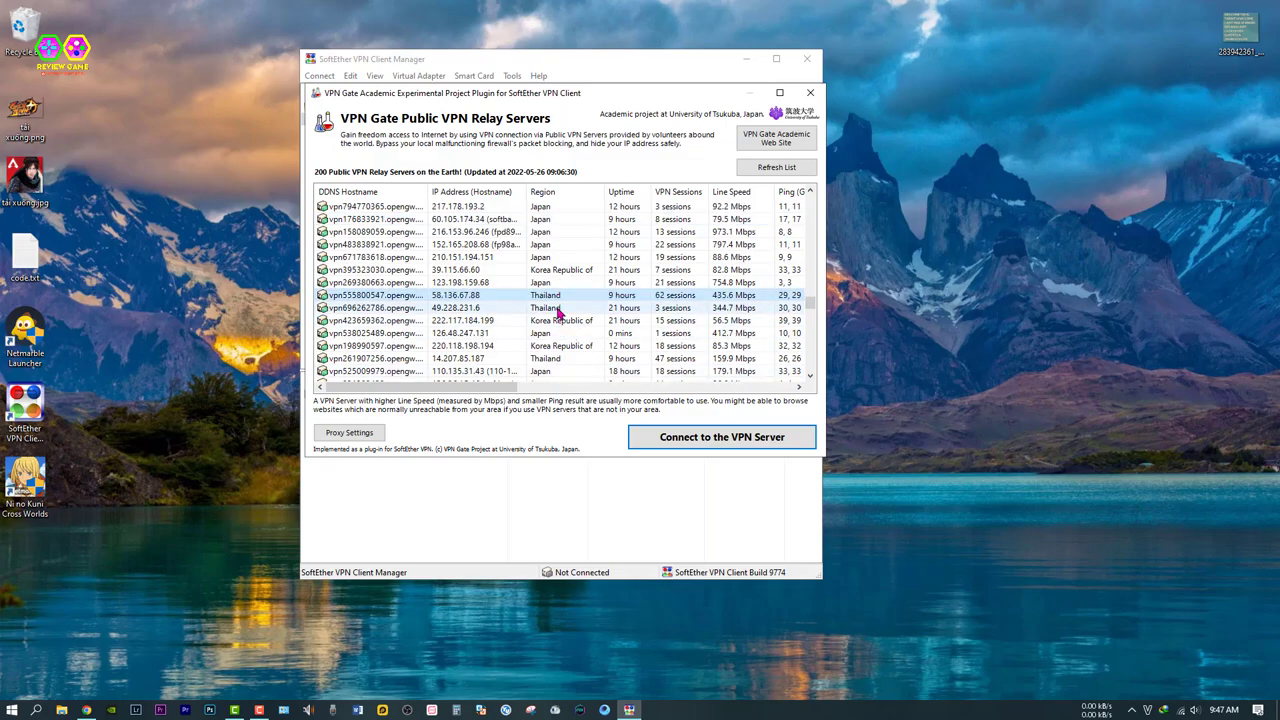
double_click(557, 313)
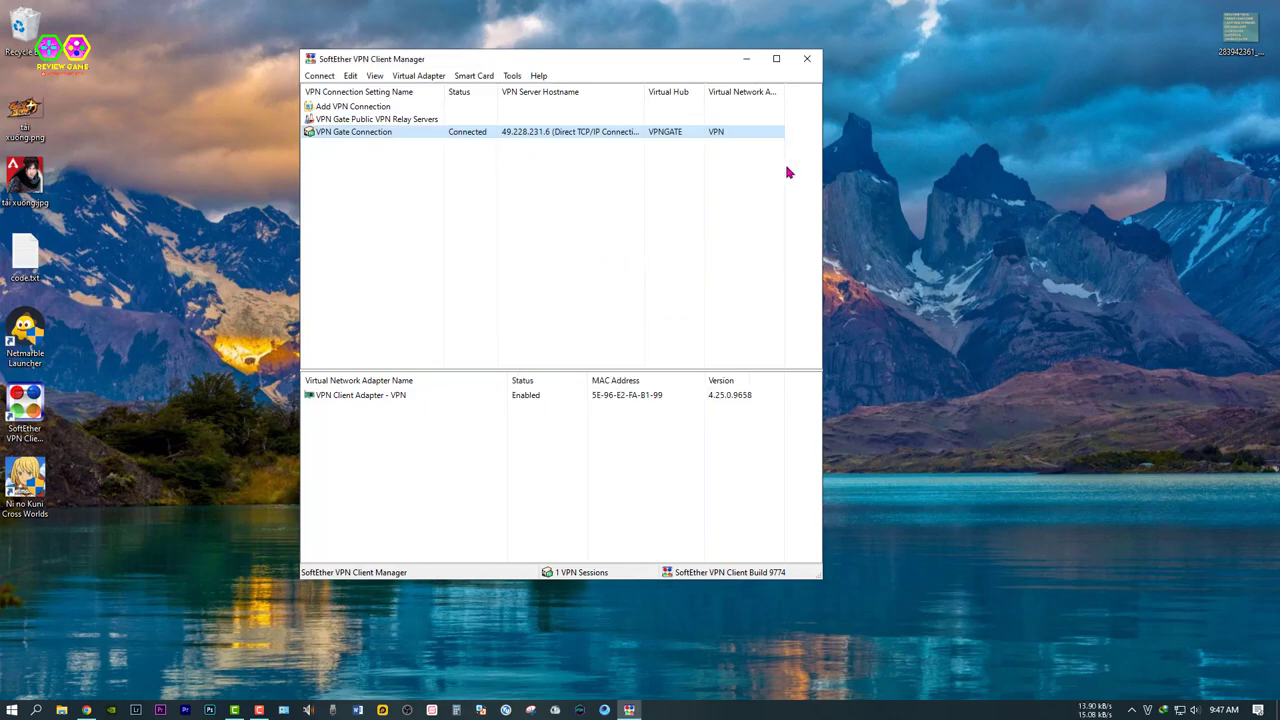
right_click(1071, 279)
left_click(1100, 314)
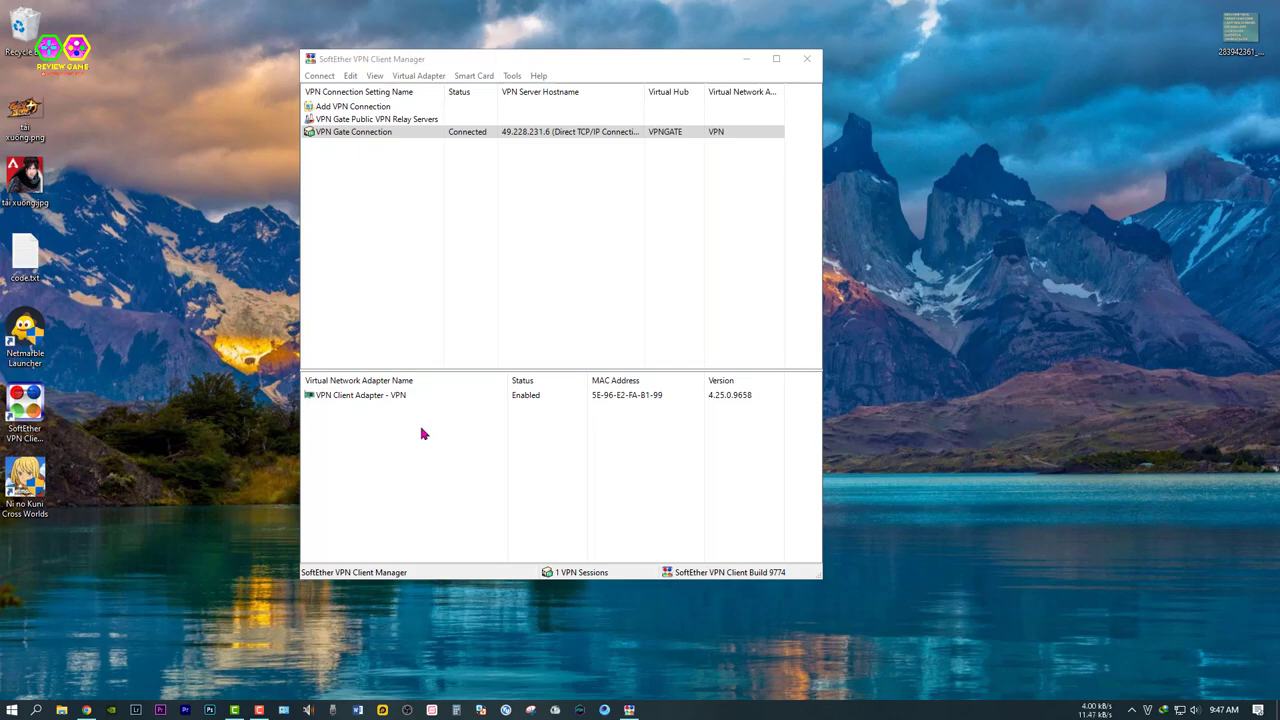
double_click(24, 335)
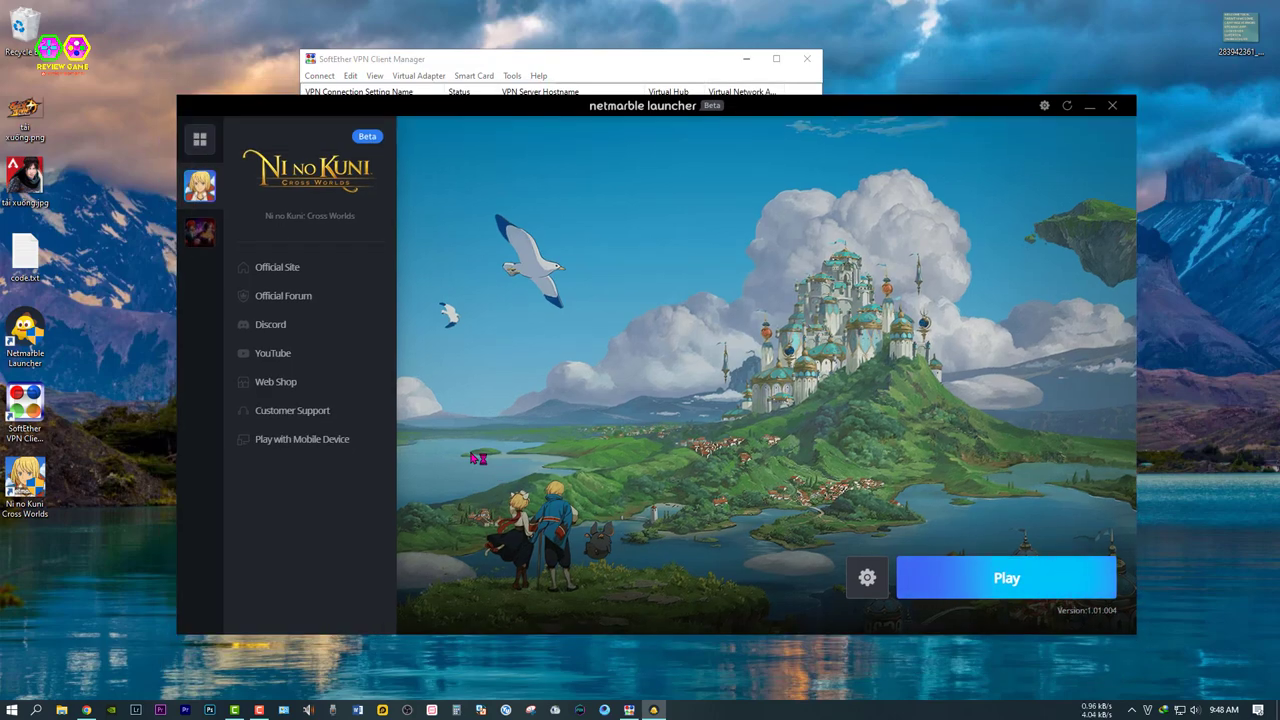
Disconnect the VPN Gate Connection and close the SoftEther VPN Client Manager window.
left_click(646, 62)
right_click(373, 138)
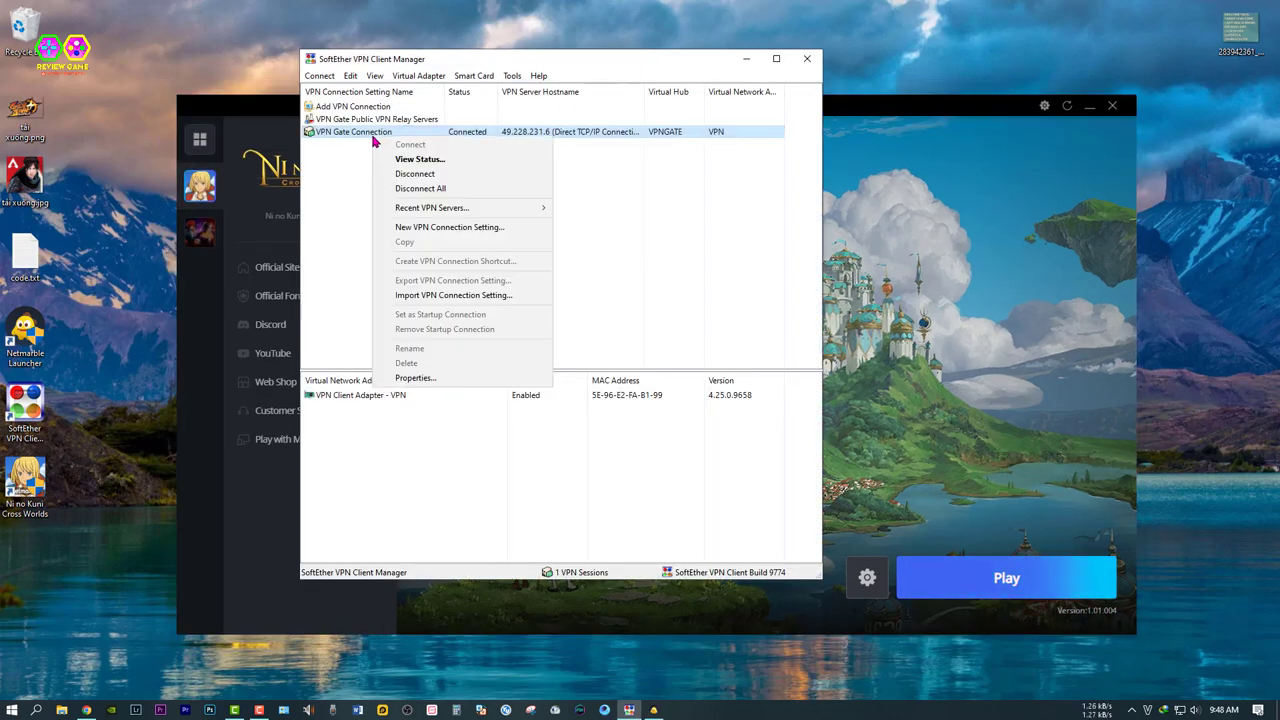
left_click(620, 198)
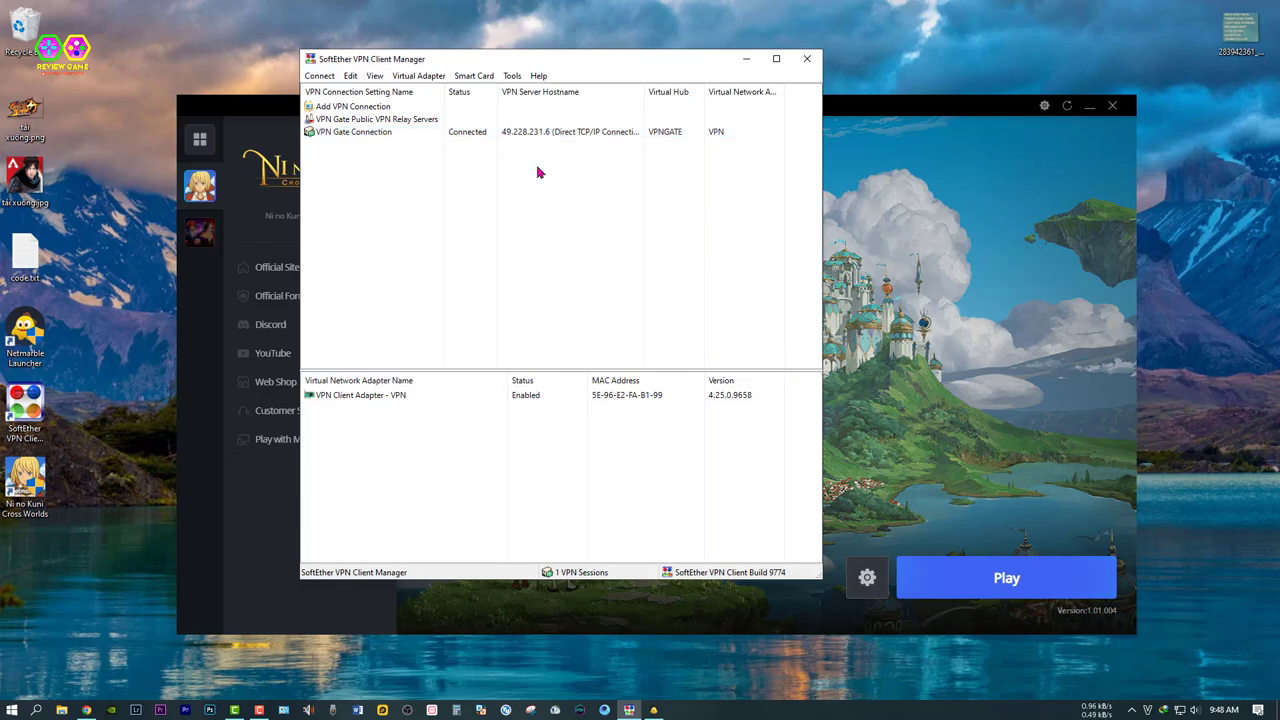
left_click(449, 131)
right_click(449, 131)
left_click(510, 172)
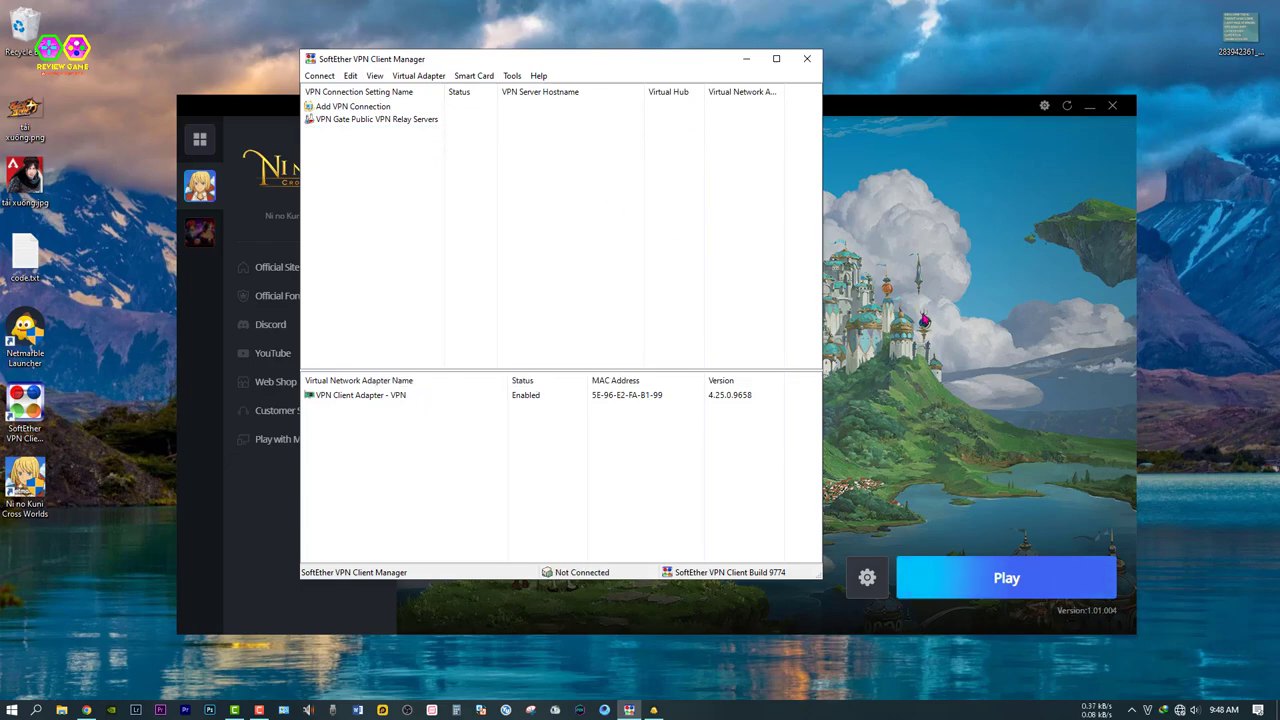
left_click(807, 59)
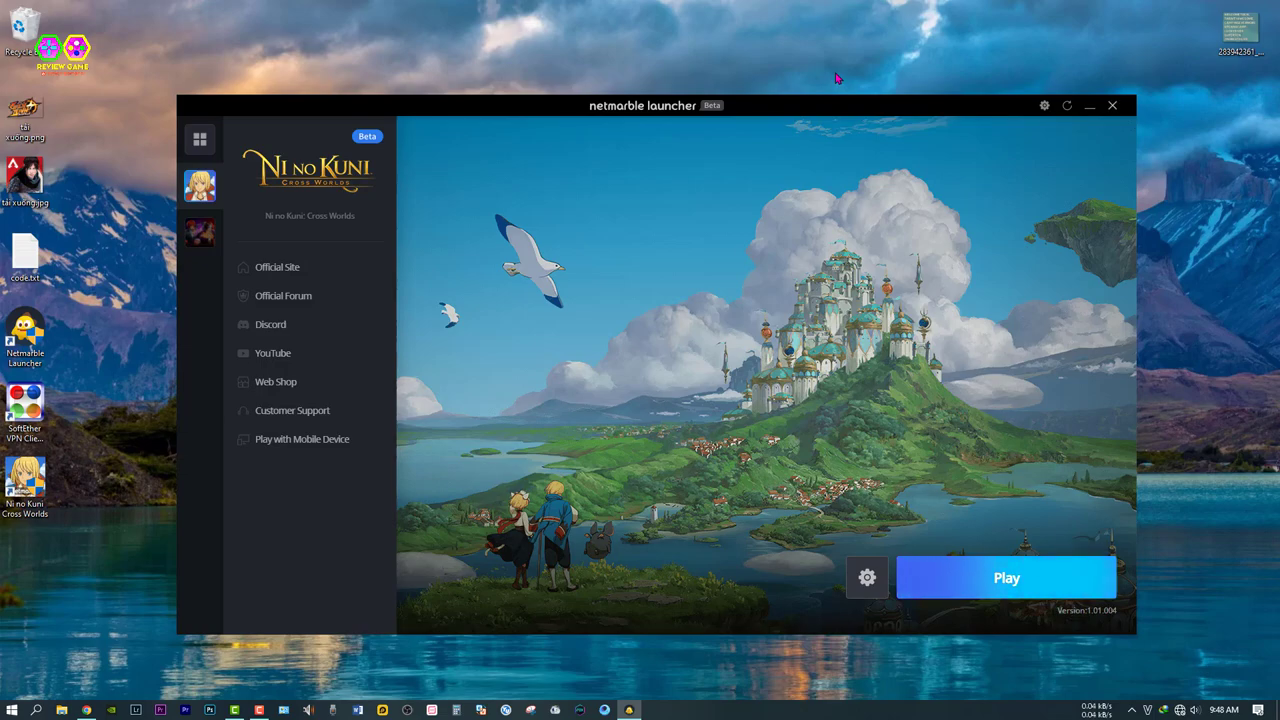
Close Netmarble Launcher and mute the system sound.
left_click(1112, 105)
key("XF86AudioMute")
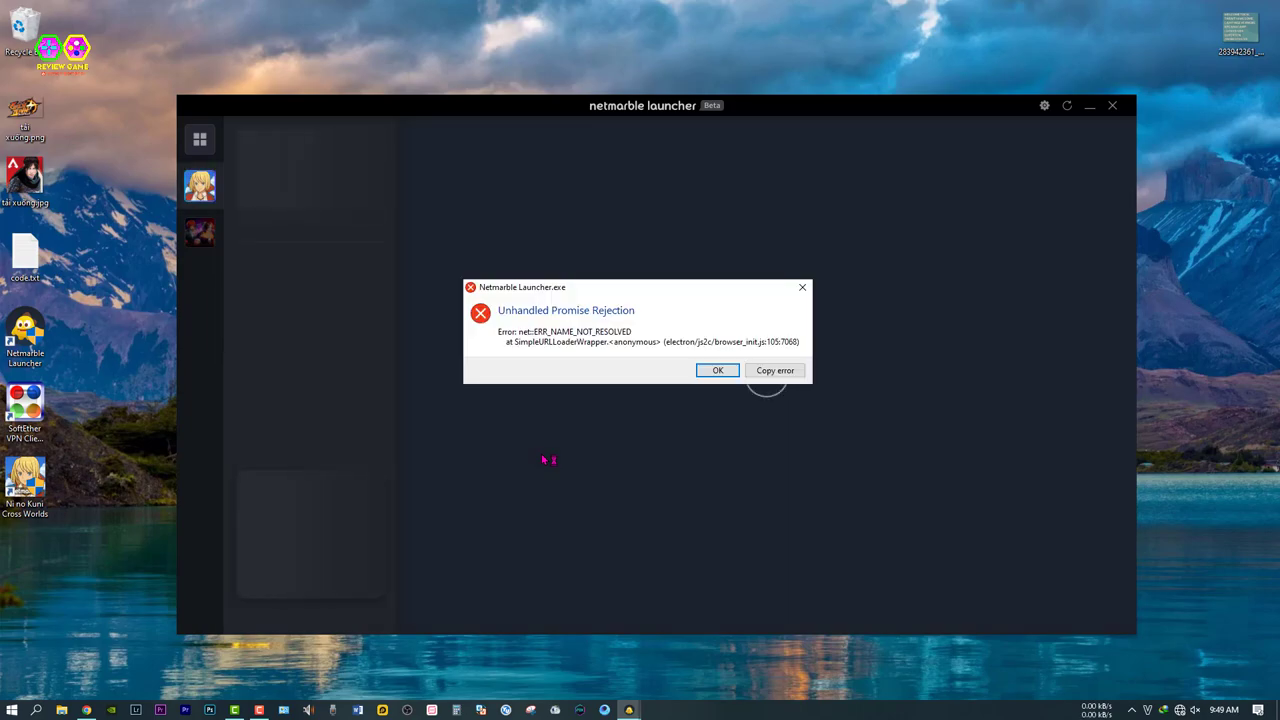
Disconnect and reconnect the computer's Wi-Fi network, and dismiss the launcher's error messages.
left_click(1180, 710)
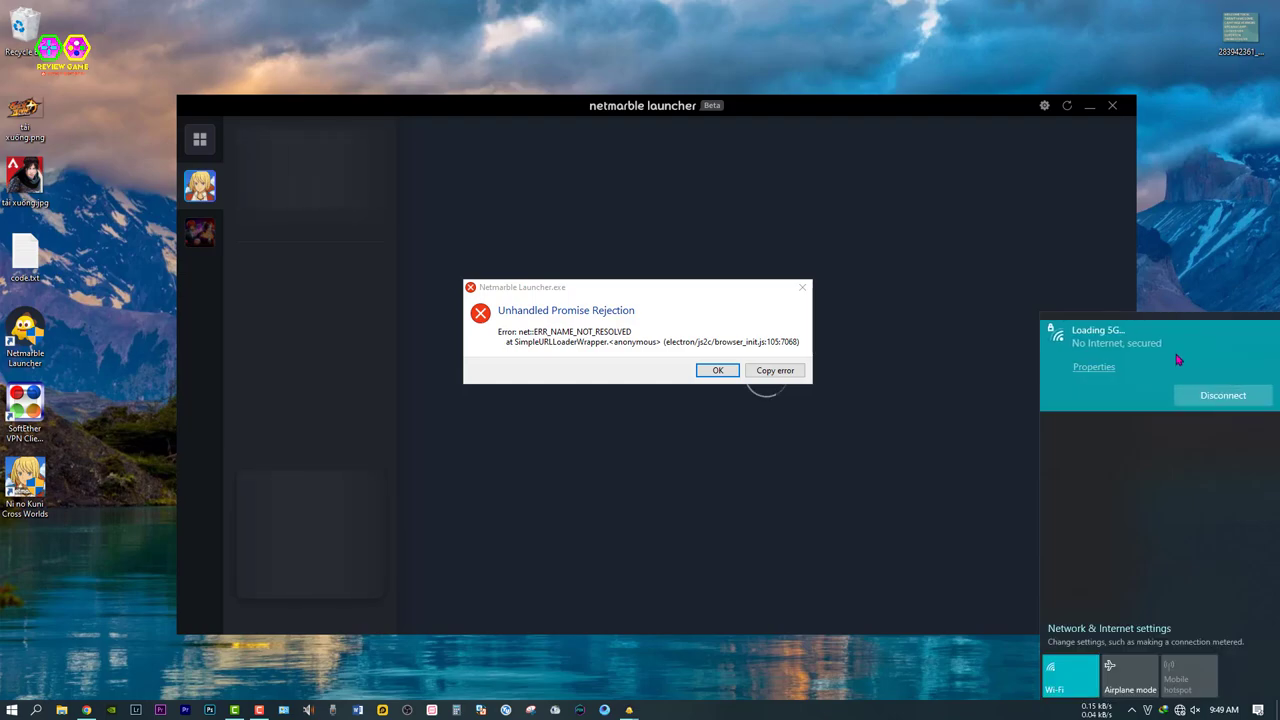
left_click(1205, 398)
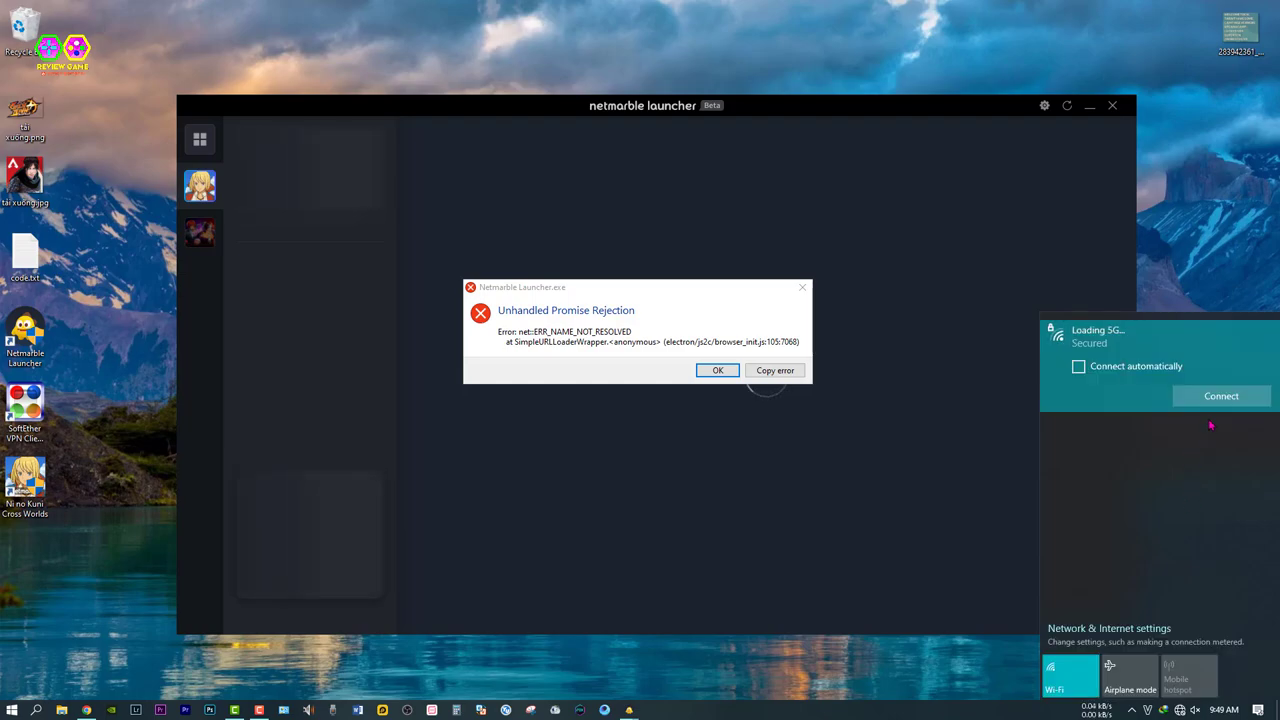
left_click(1210, 396)
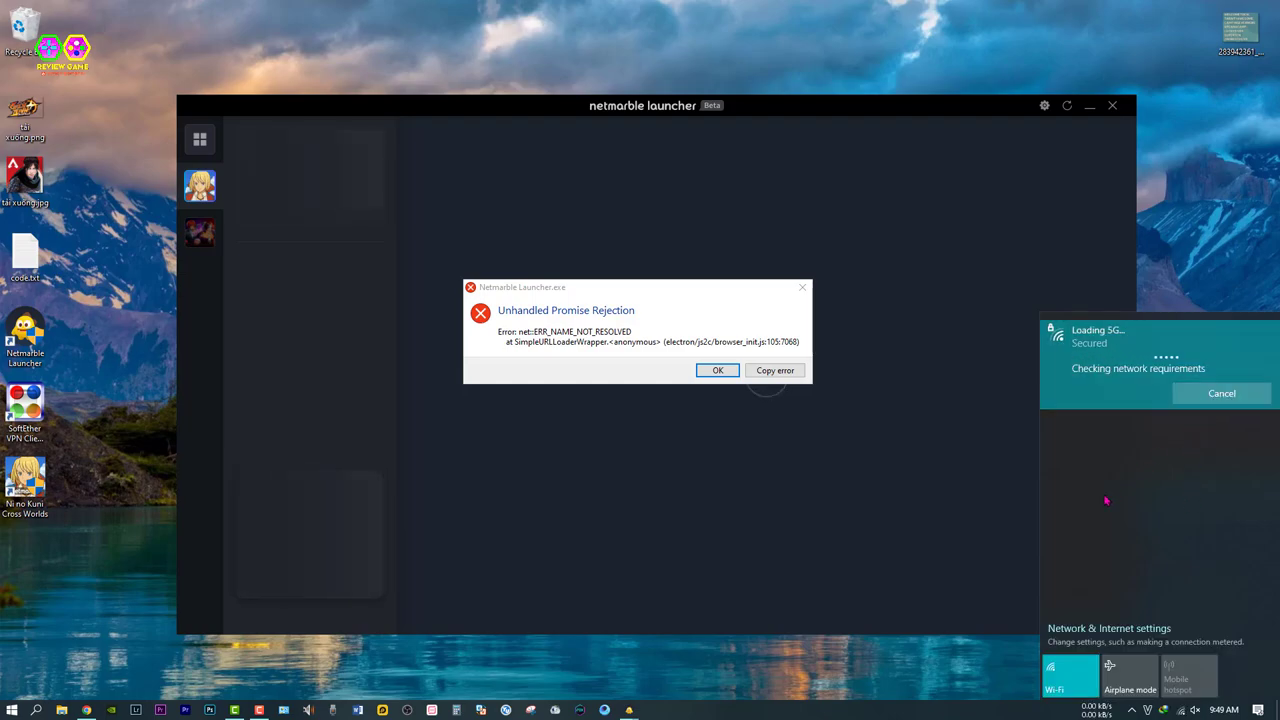
left_click(857, 396)
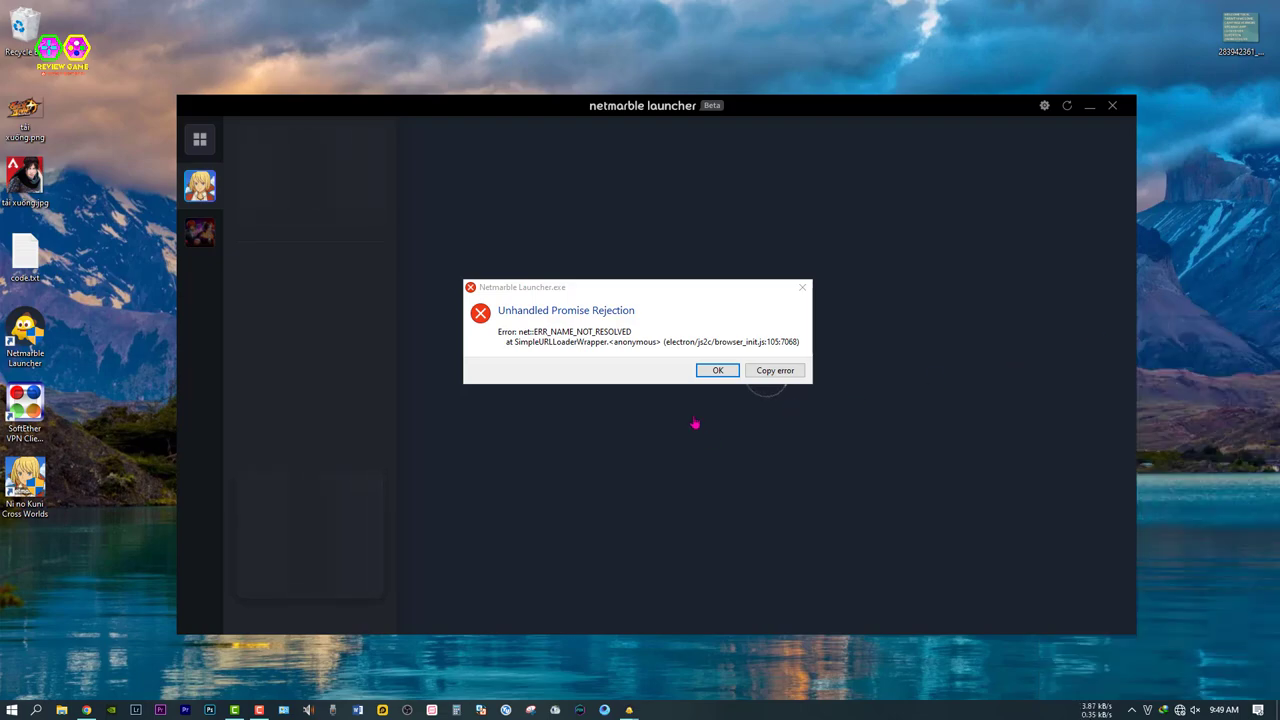
left_click(711, 372)
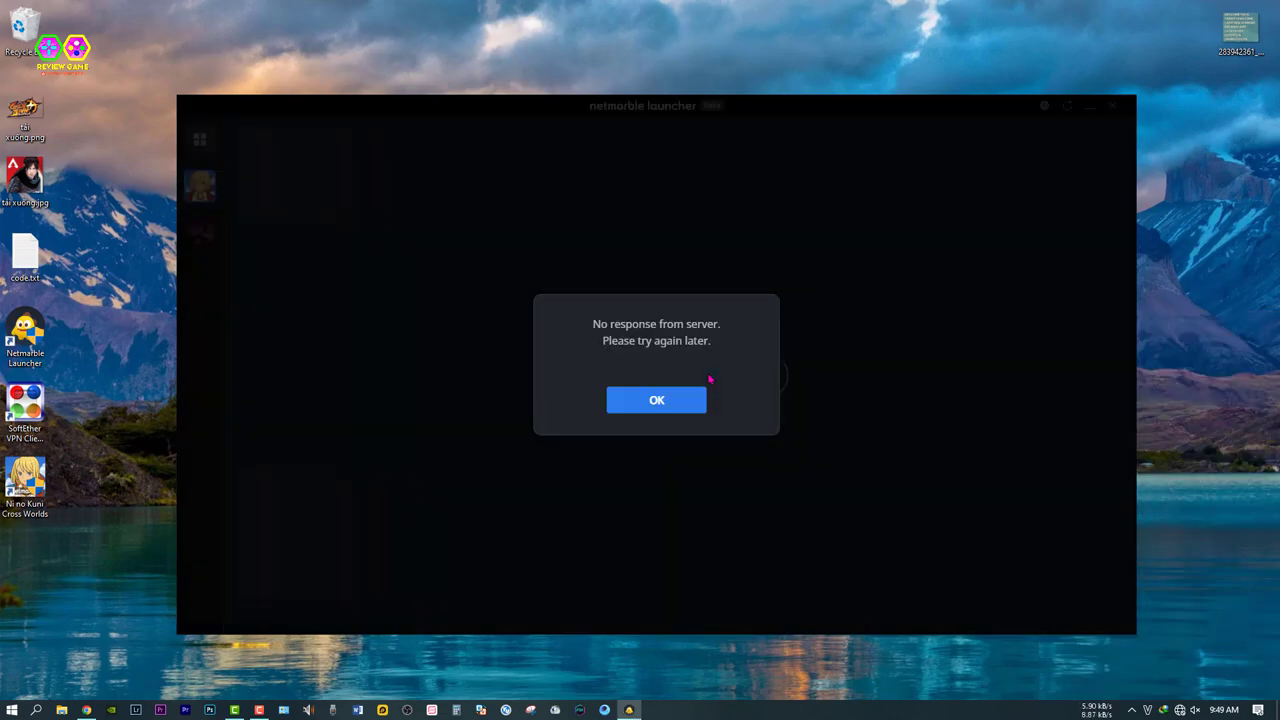
left_click(707, 388)
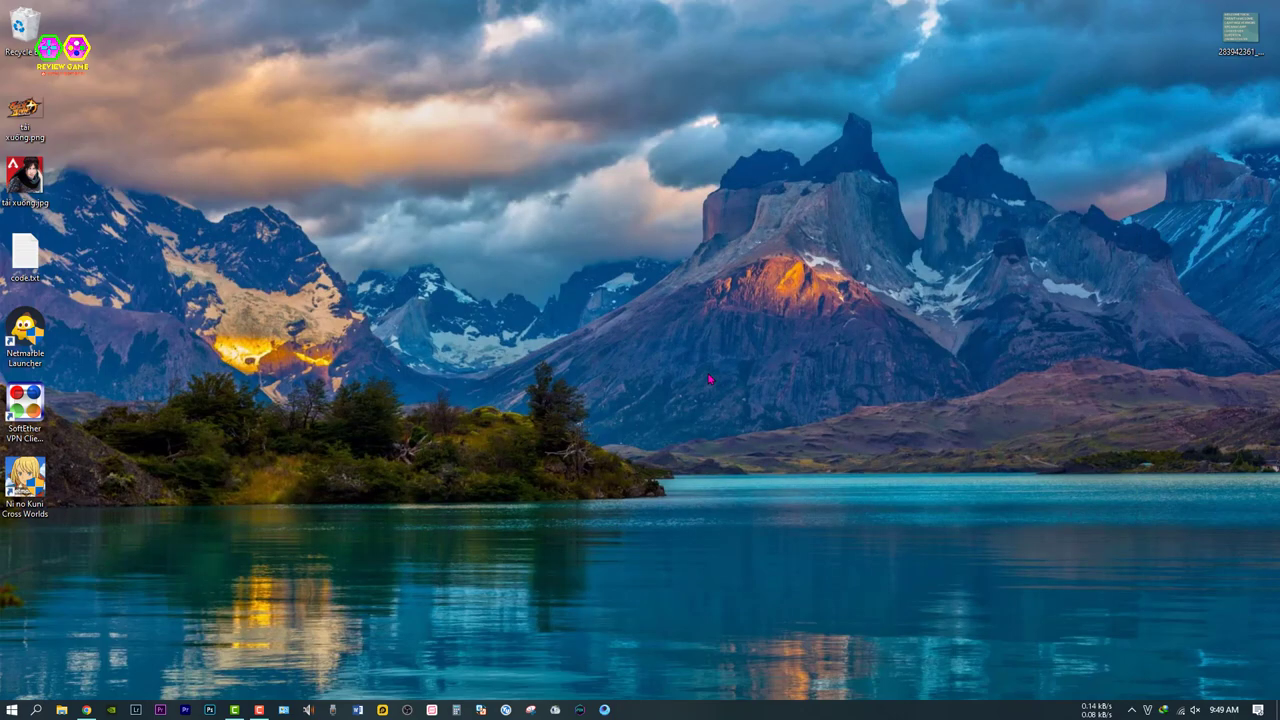
Exit the VPN Client Manager program completely so it no longer runs in the background.
left_click(1131, 710)
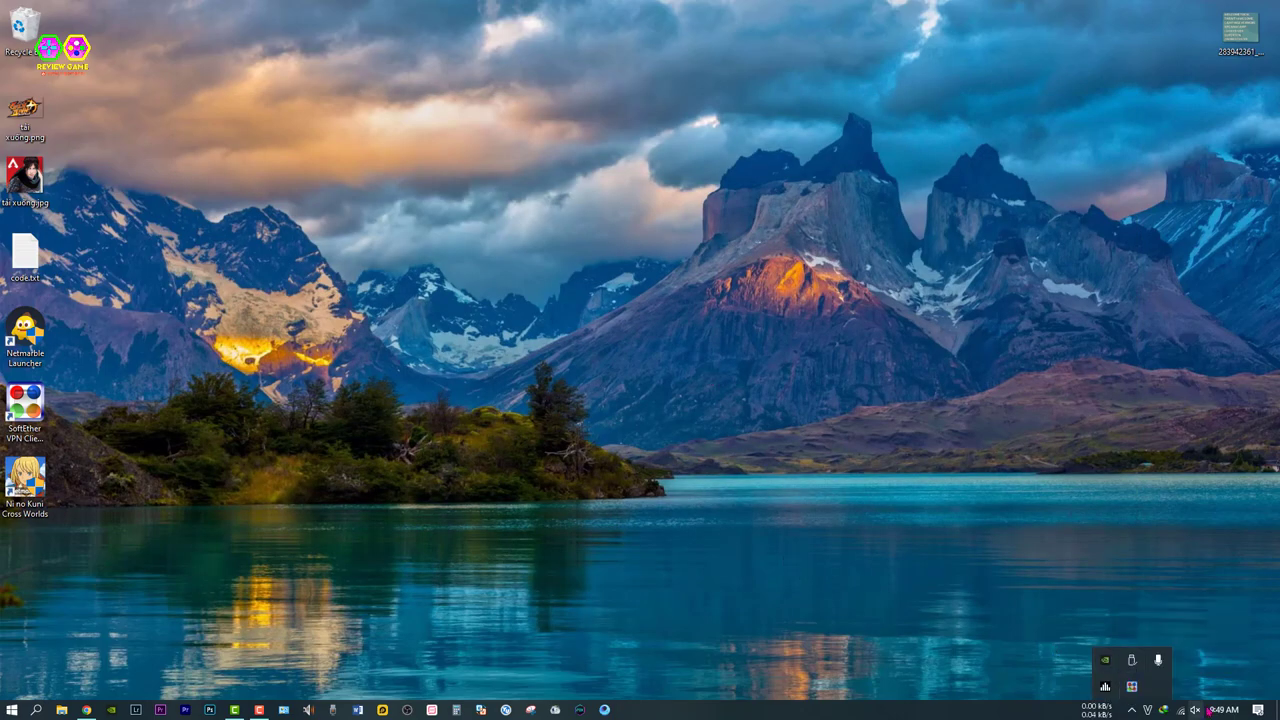
right_click(1131, 686)
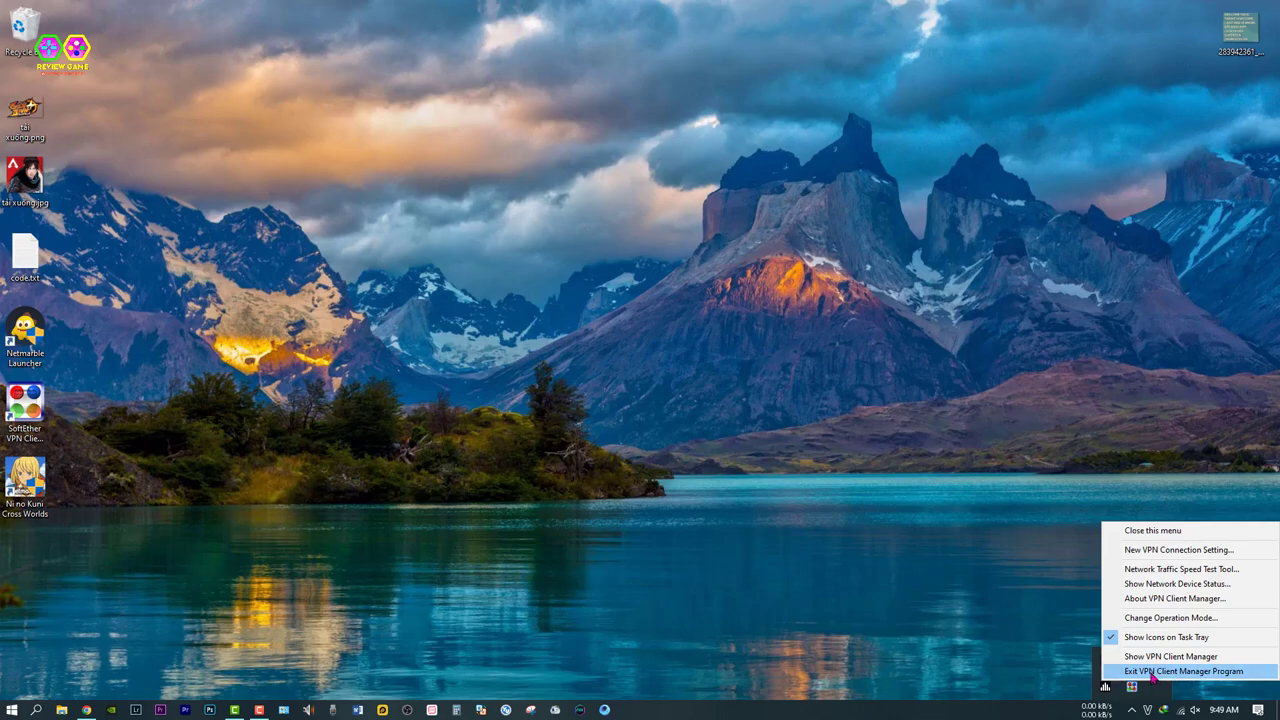
left_click(1155, 672)
left_click(683, 406)
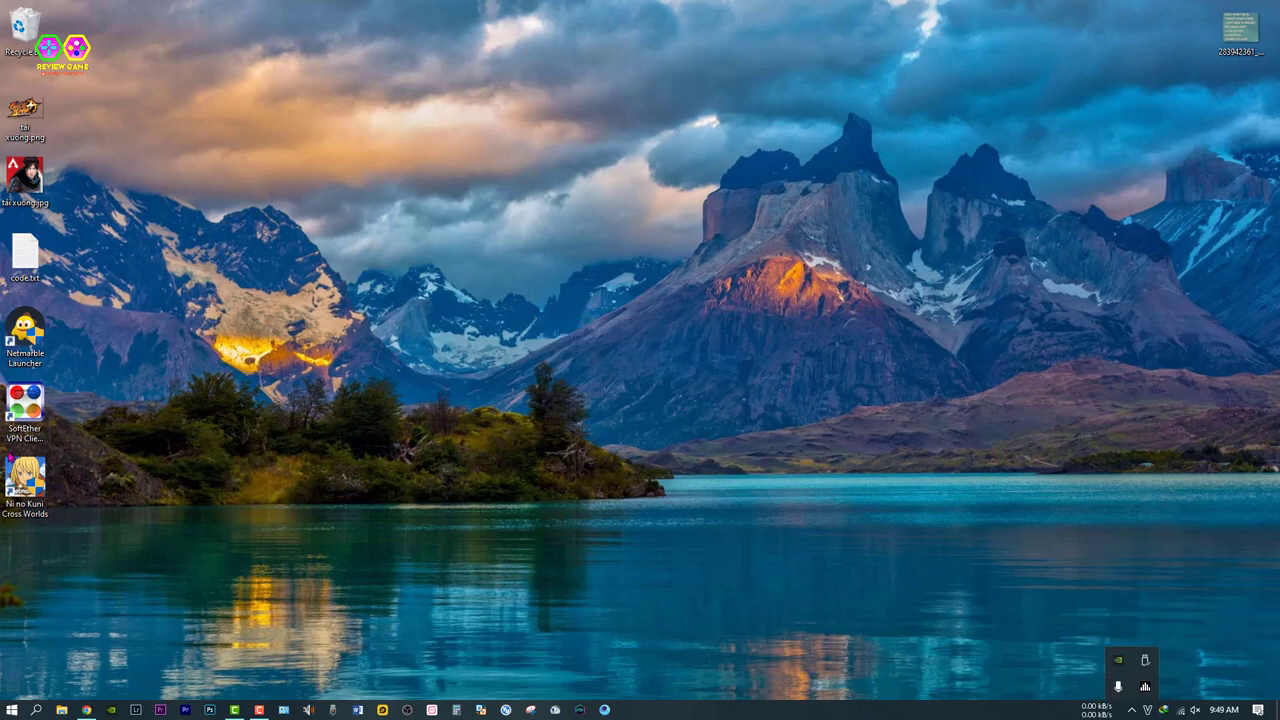
Start Ni no Kuni: Cross Worlds on the PC and close the launcher window.
double_click(25, 478)
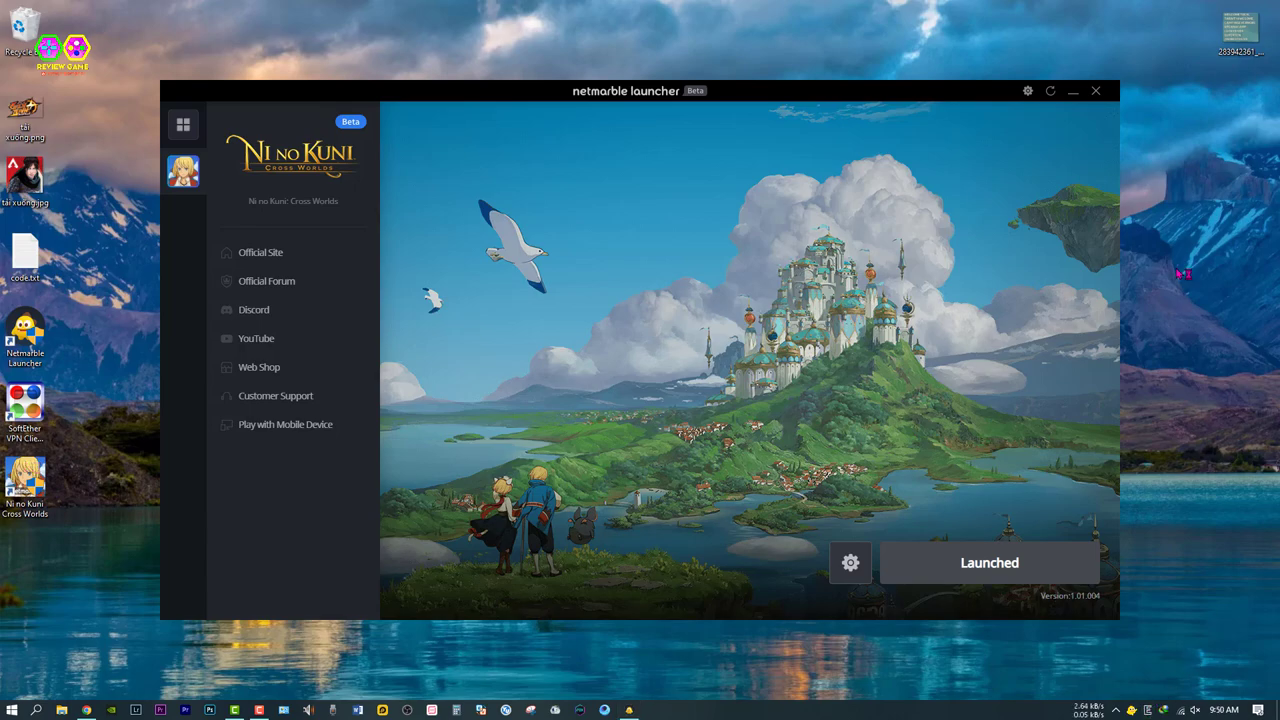
left_click(1096, 92)
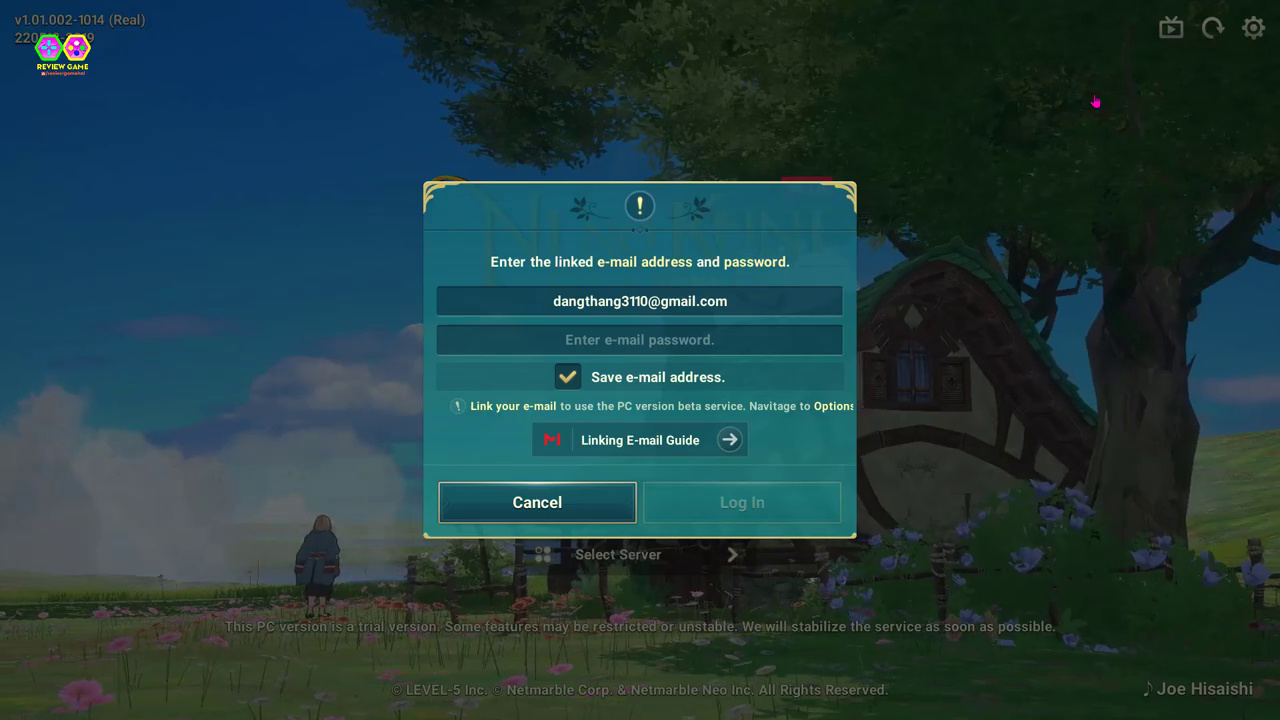
key("Escape")
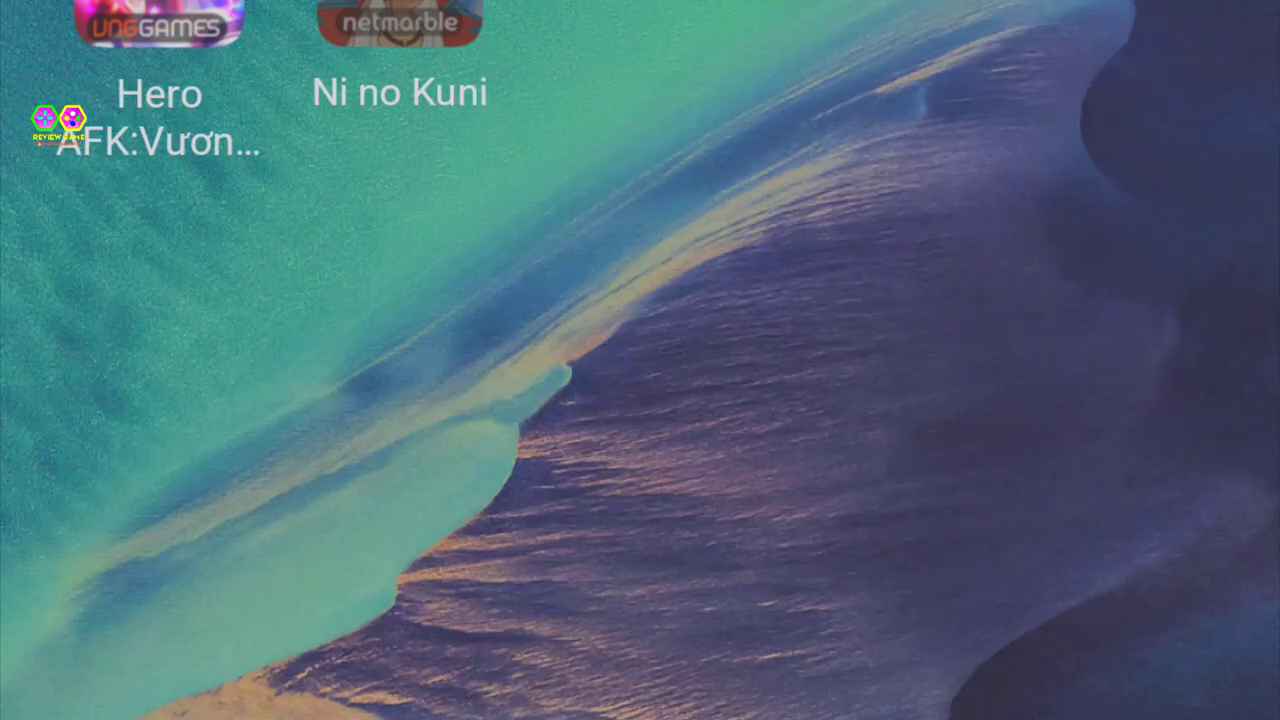
Open Ni no Kuni on the phone and show the Link Account options from its title screen.
left_click(577, 257)
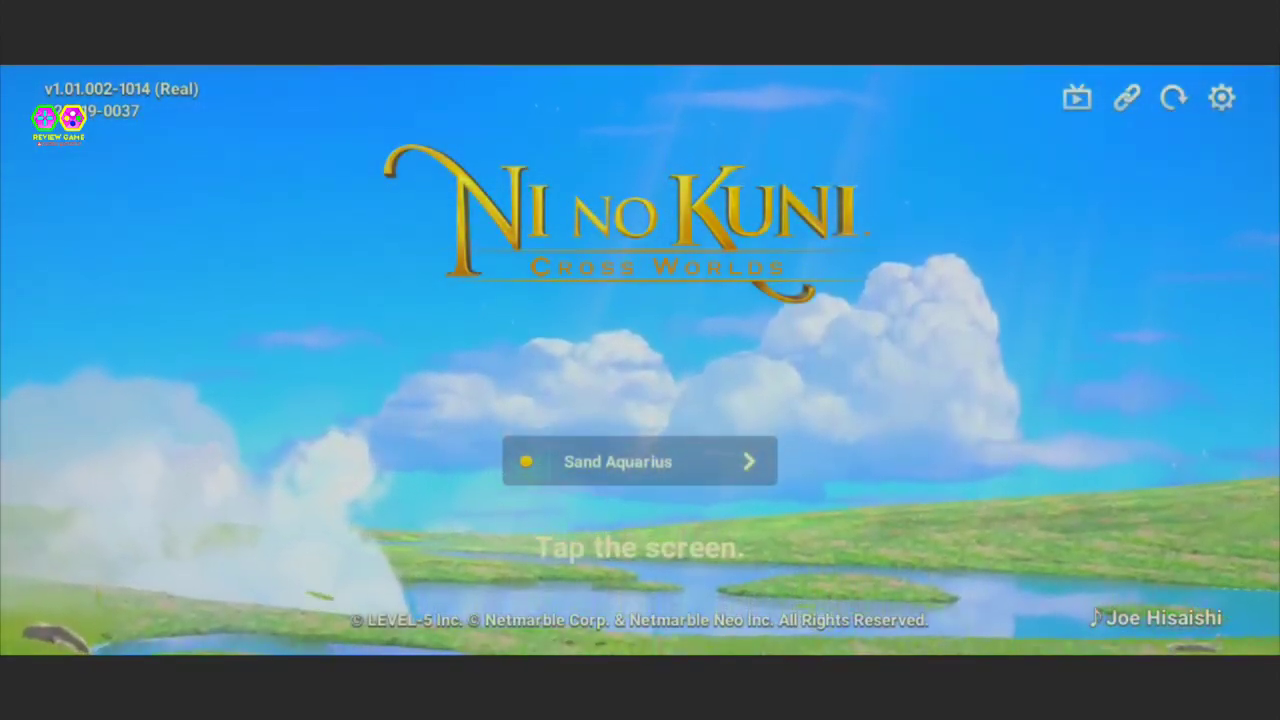
left_click(1127, 97)
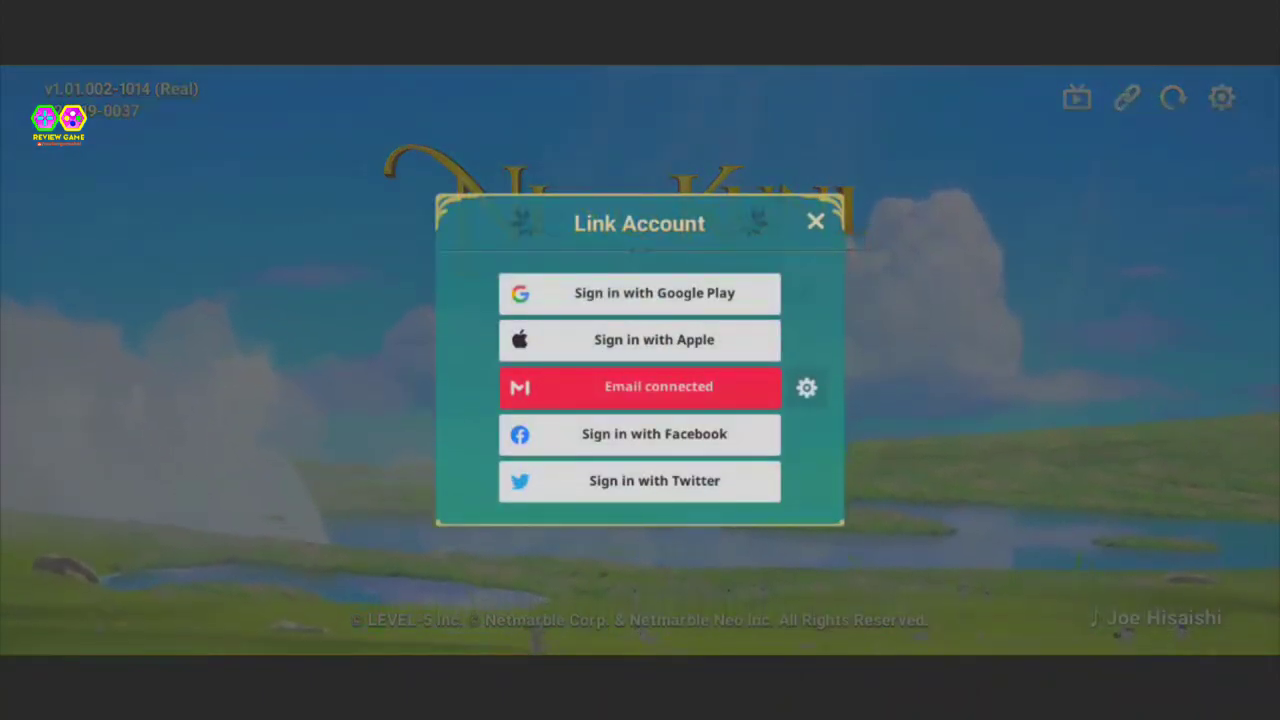
key("Escape")
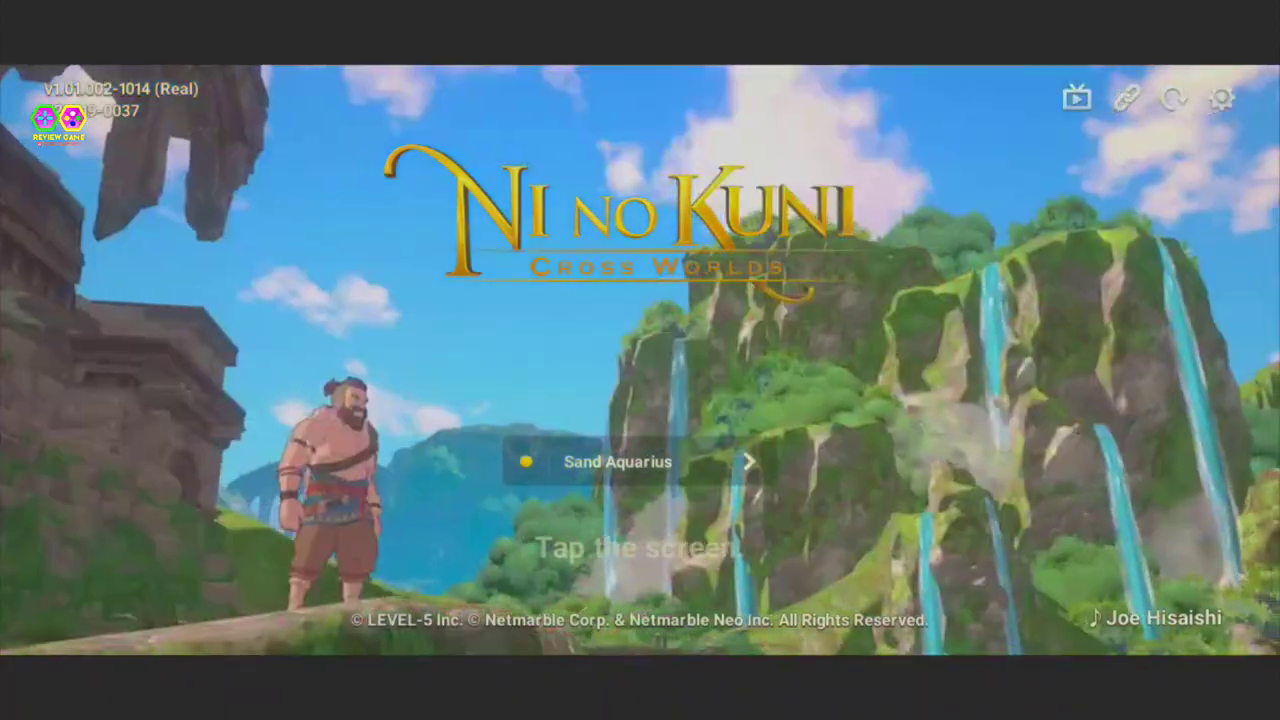
left_click(1127, 97)
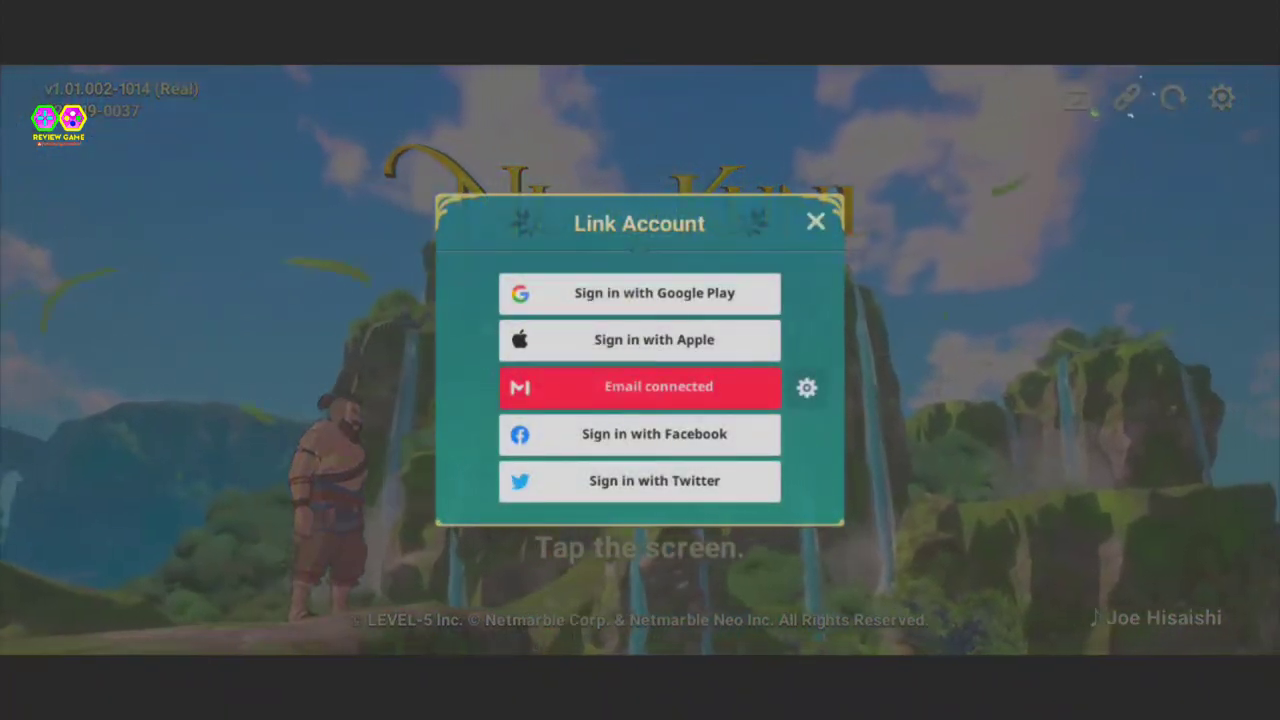